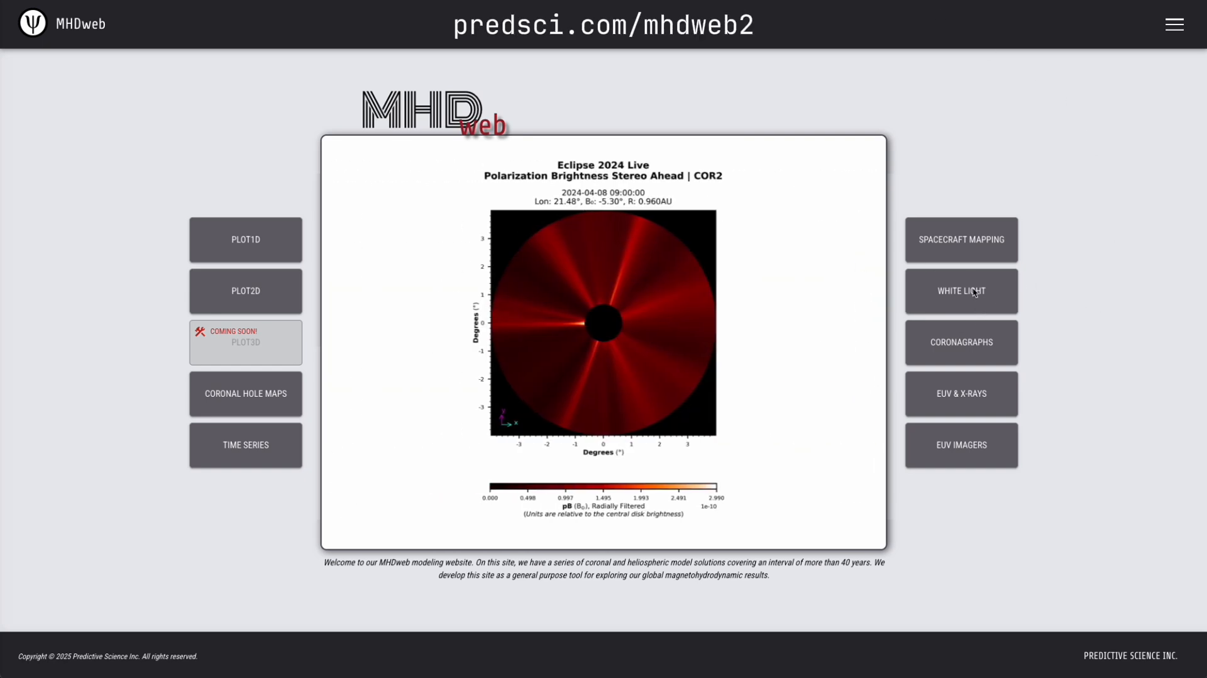
Open the White Light tool and load the HMI CR2290 Thermo 2 simulation from the simulation database.
{"action": "left_click", "coordinate": [972, 294]}
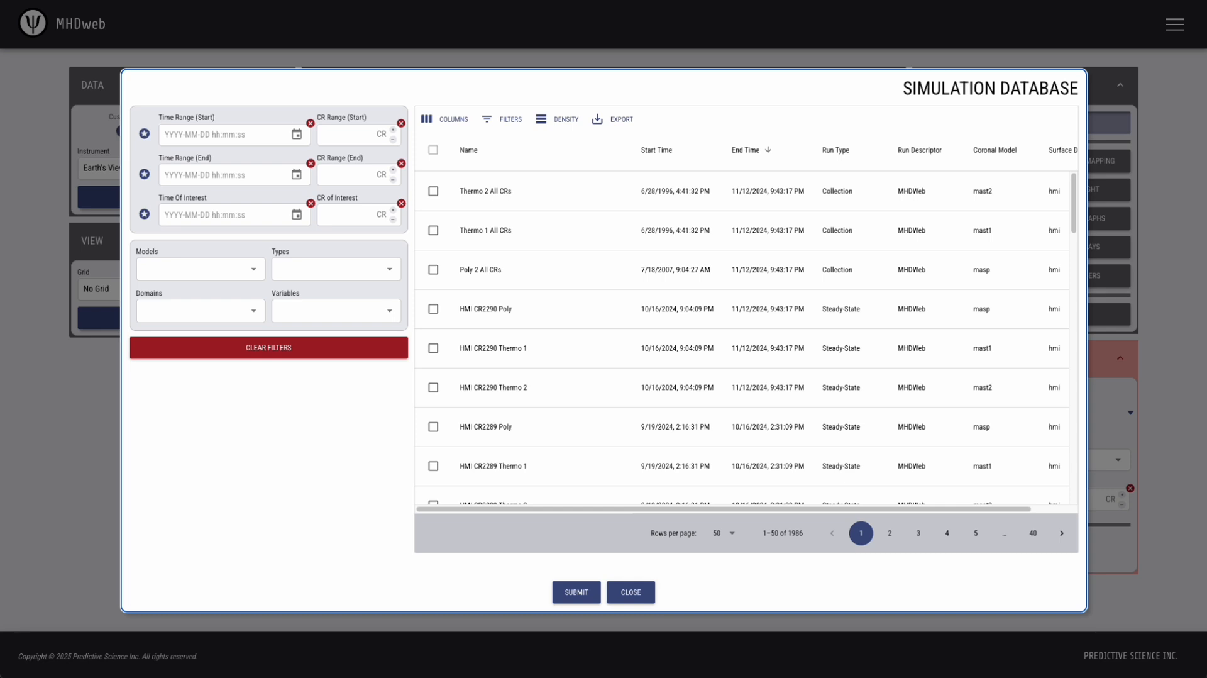
{"action": "left_click", "coordinate": [433, 388]}
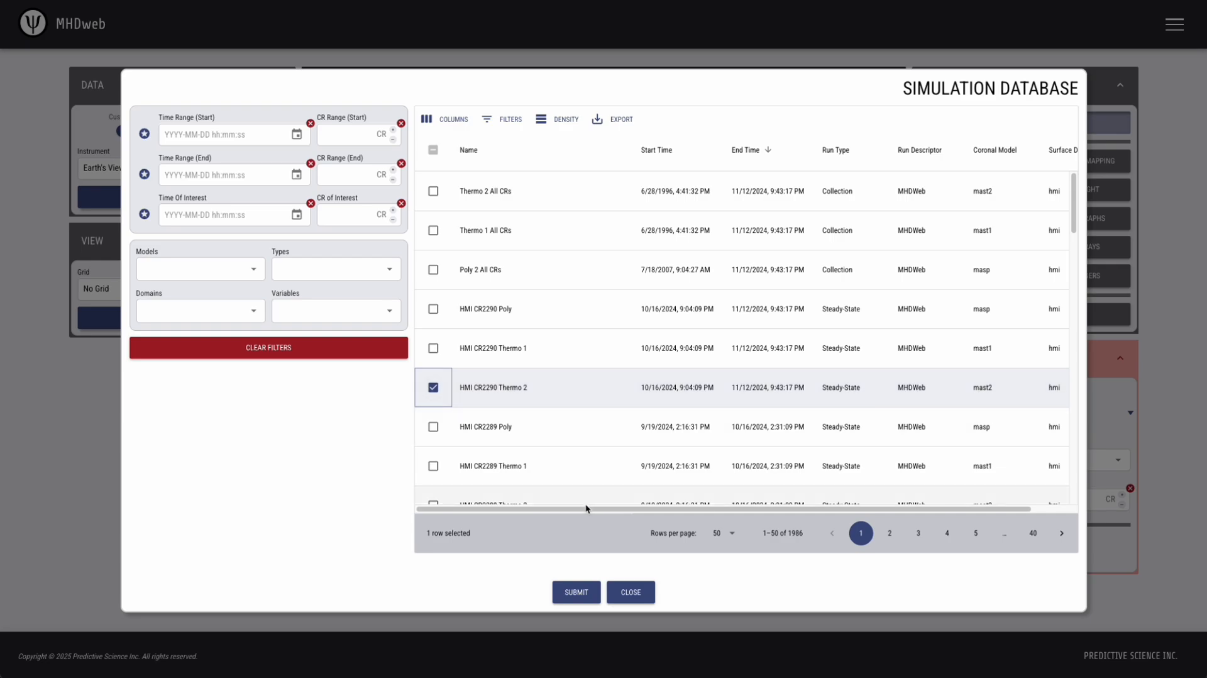
{"action": "left_click", "coordinate": [576, 592]}
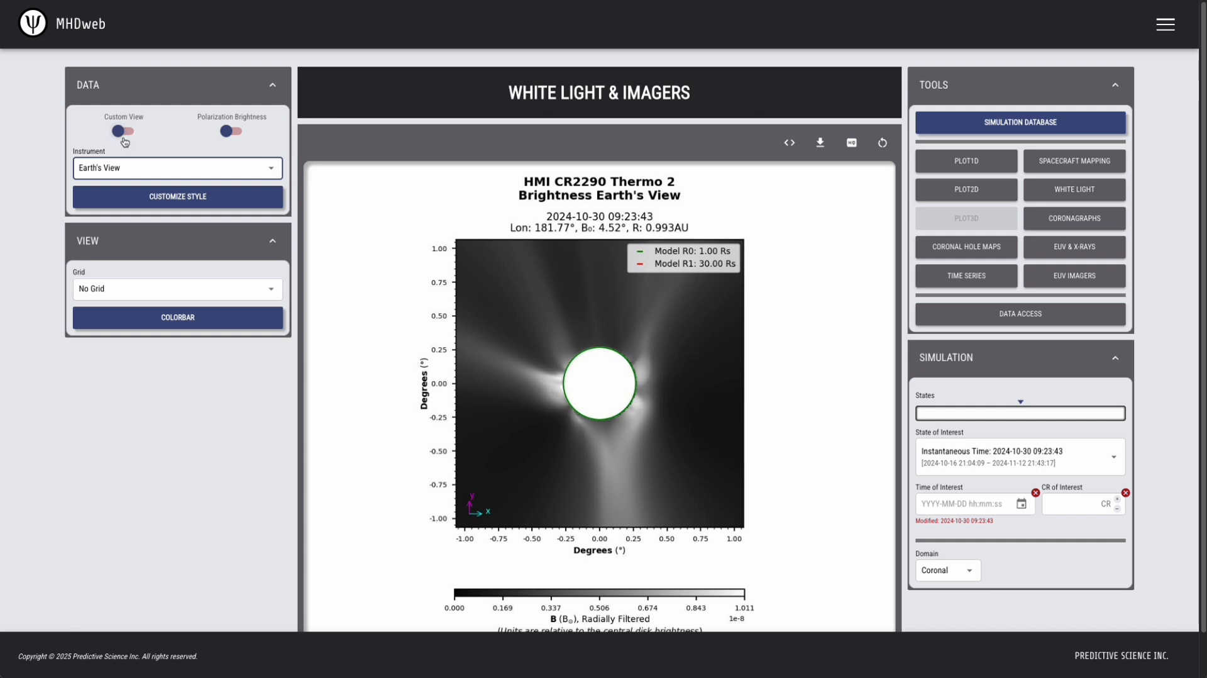
Review the instruments available for the white light view, keeping Earth's View selected.
{"action": "left_click", "coordinate": [167, 174]}
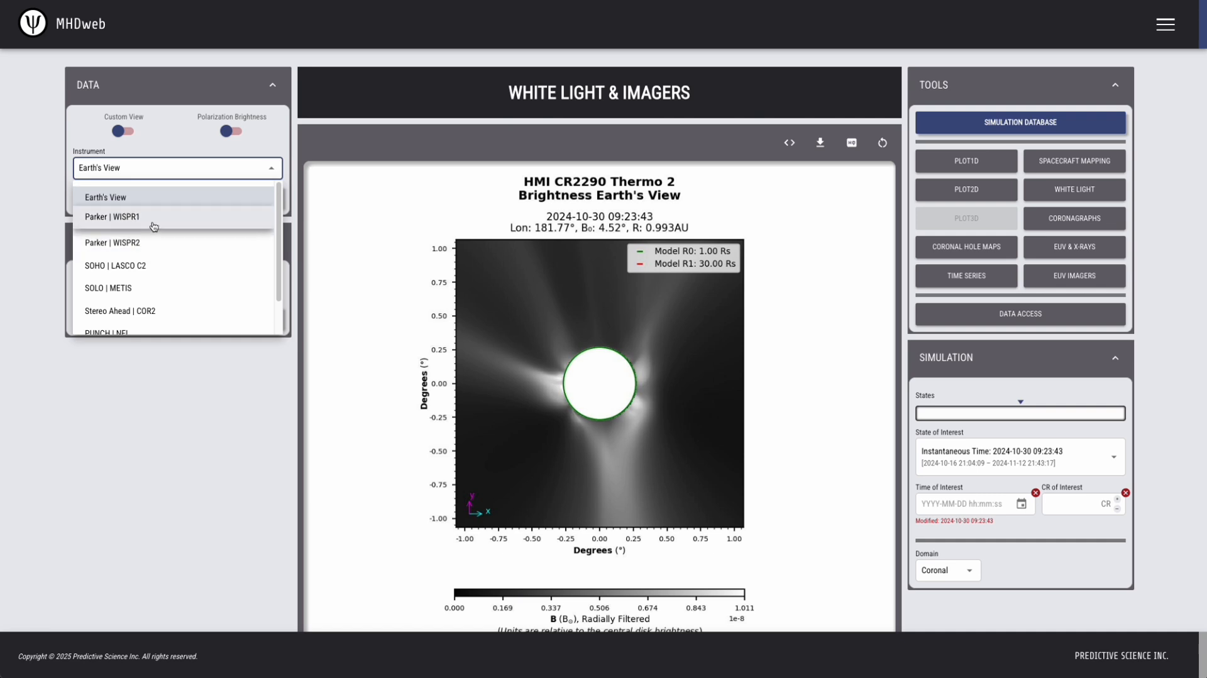
{"action": "scroll", "coordinate": [169, 261], "scroll_direction": "down", "scroll_amount": 1}
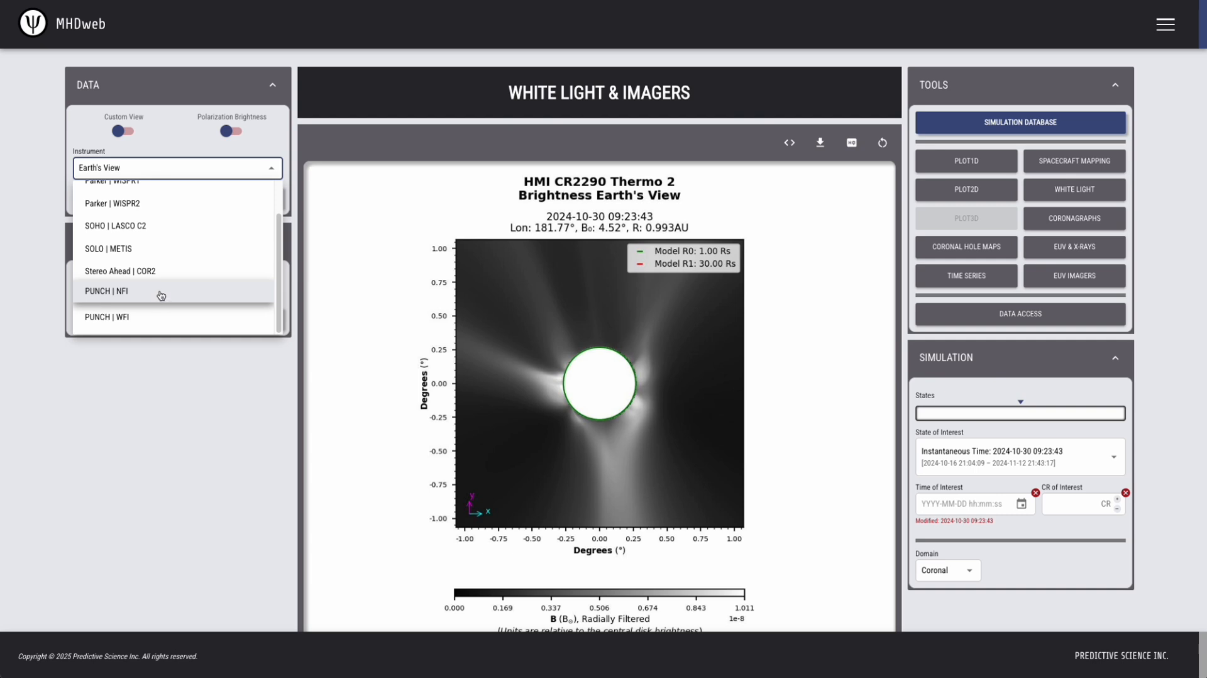
{"action": "scroll", "coordinate": [161, 295], "scroll_direction": "up", "scroll_amount": 1}
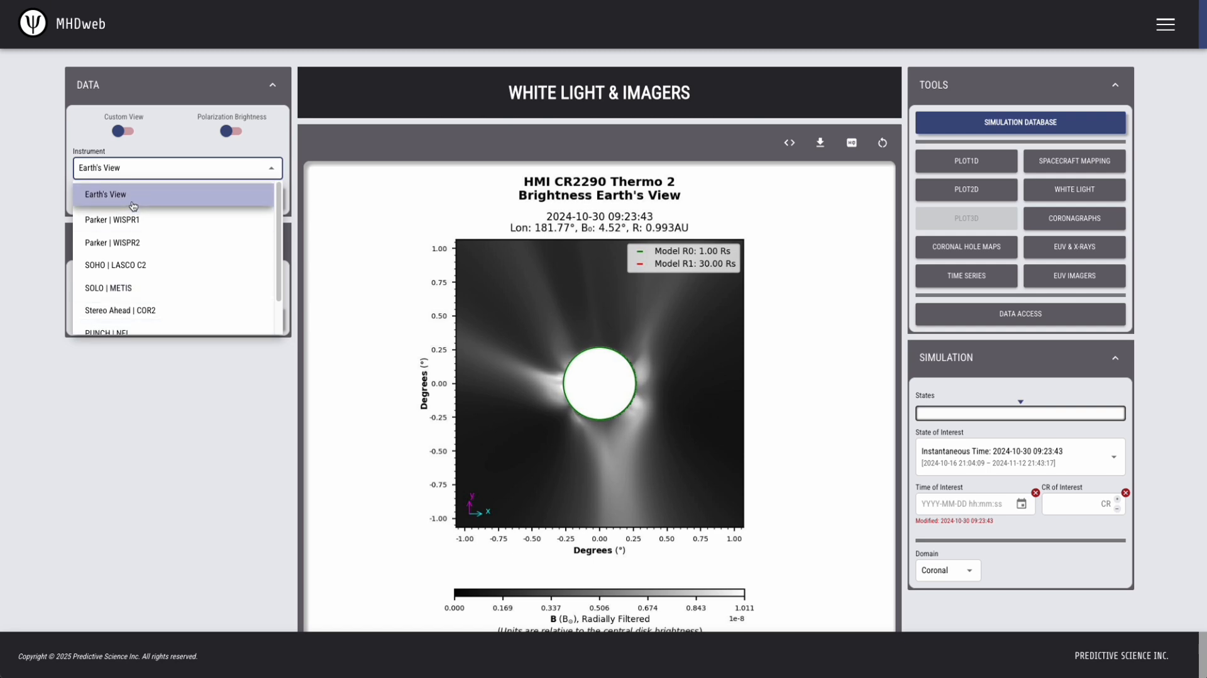
{"action": "left_click", "coordinate": [27, 195]}
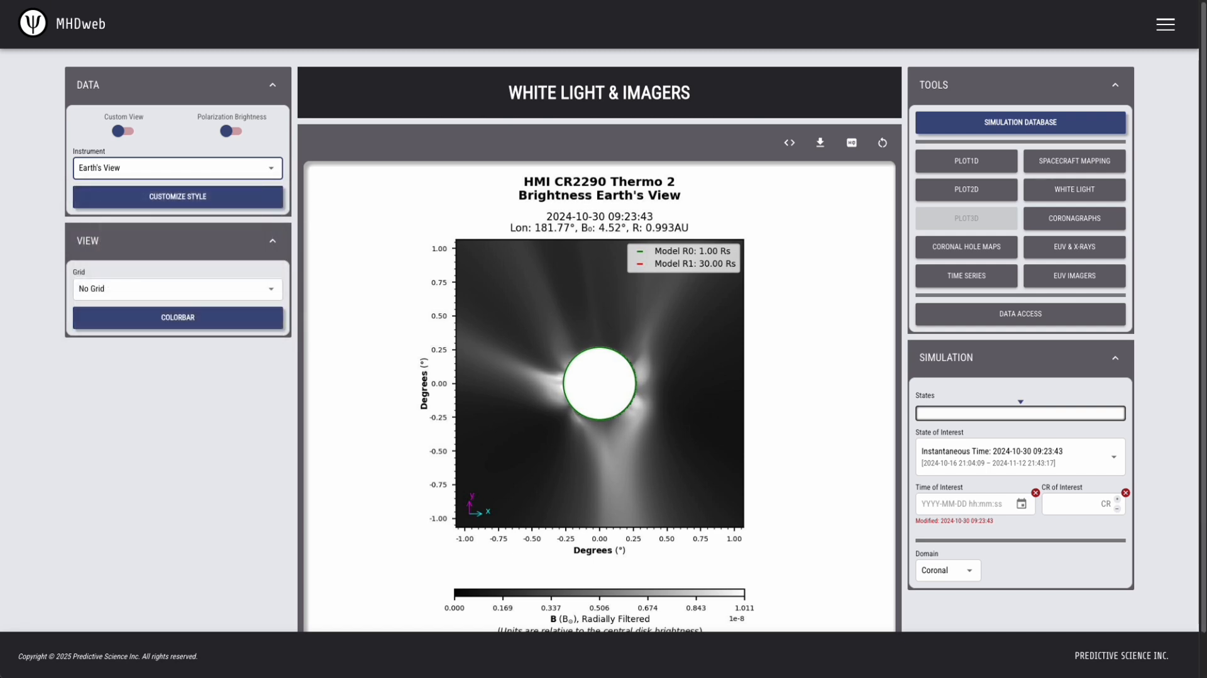
{"action": "left_click", "coordinate": [151, 167]}
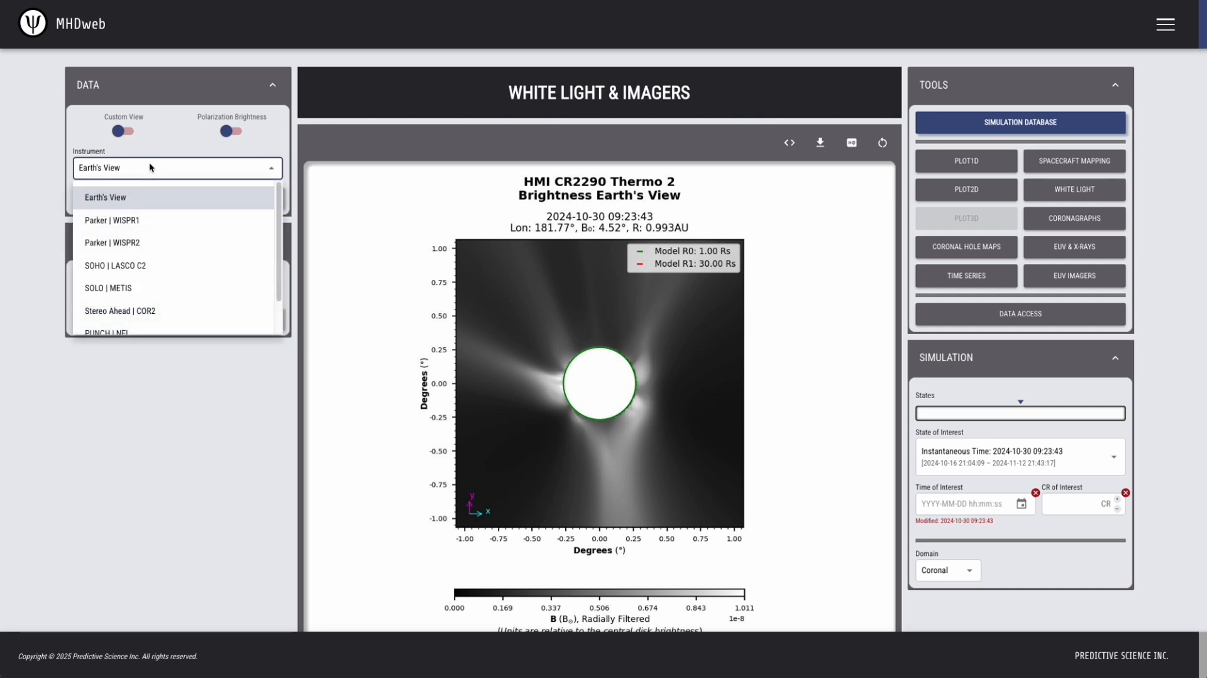
{"action": "left_click", "coordinate": [26, 210]}
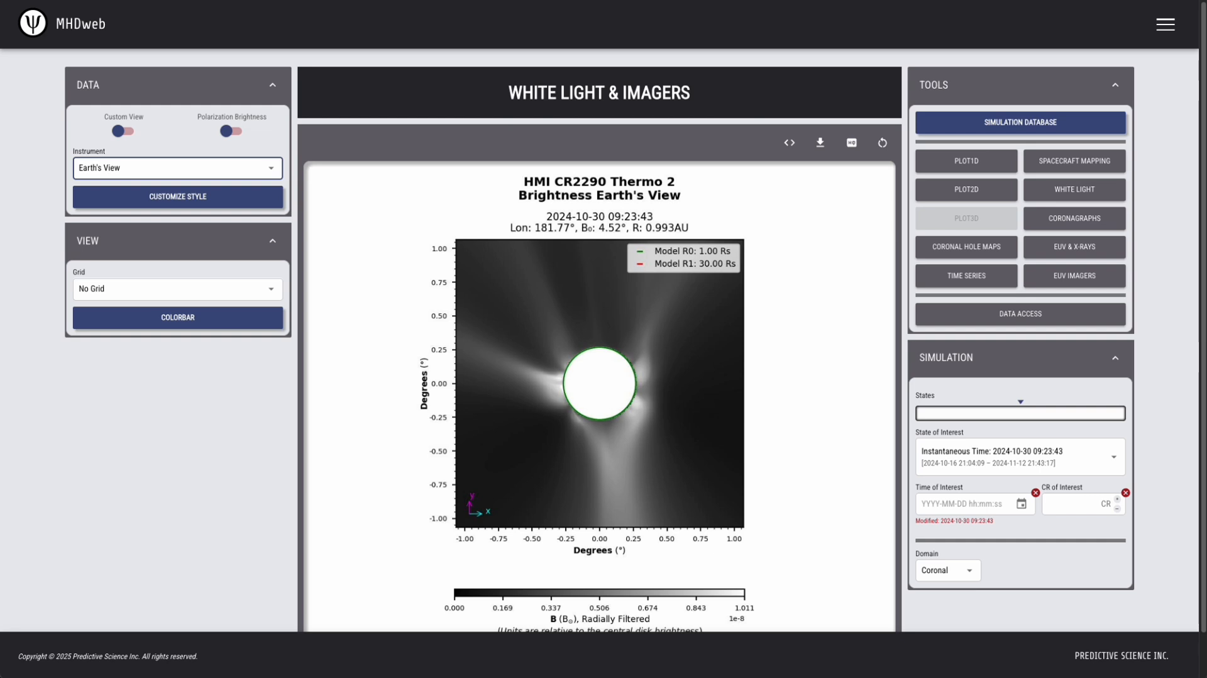
Expand the style customization options and examine the colormap categories and the vignette choices.
{"action": "left_click", "coordinate": [108, 201]}
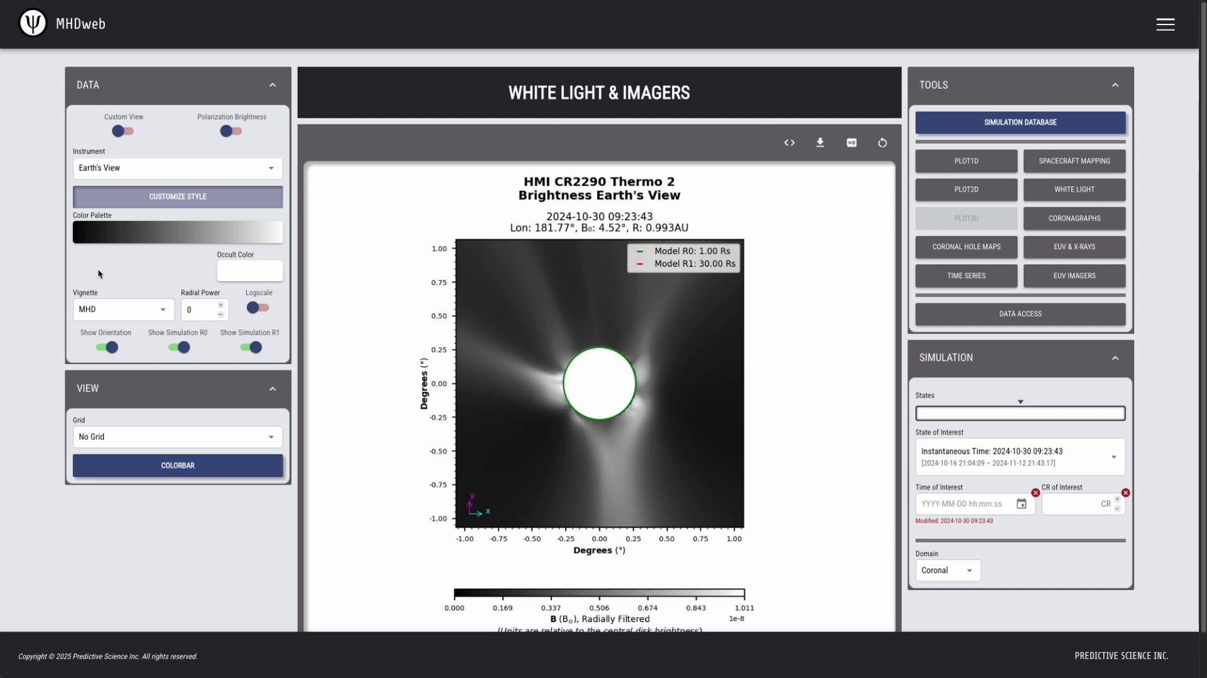
{"action": "left_click", "coordinate": [156, 232]}
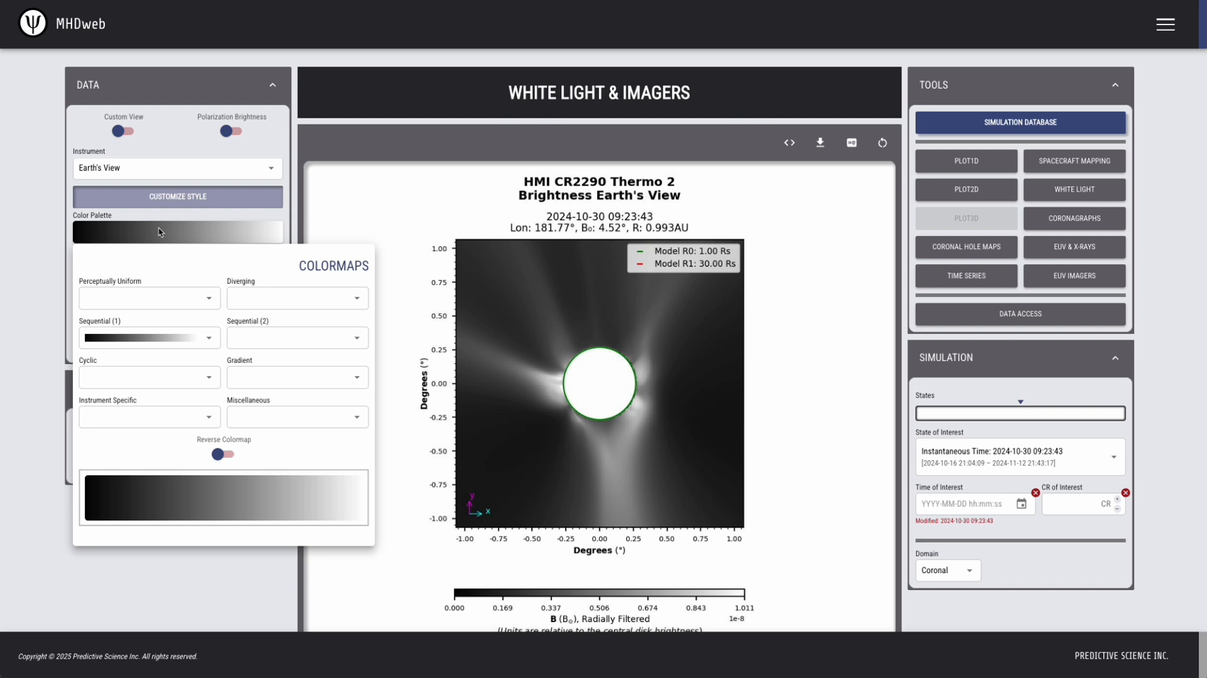
{"action": "left_click", "coordinate": [41, 236]}
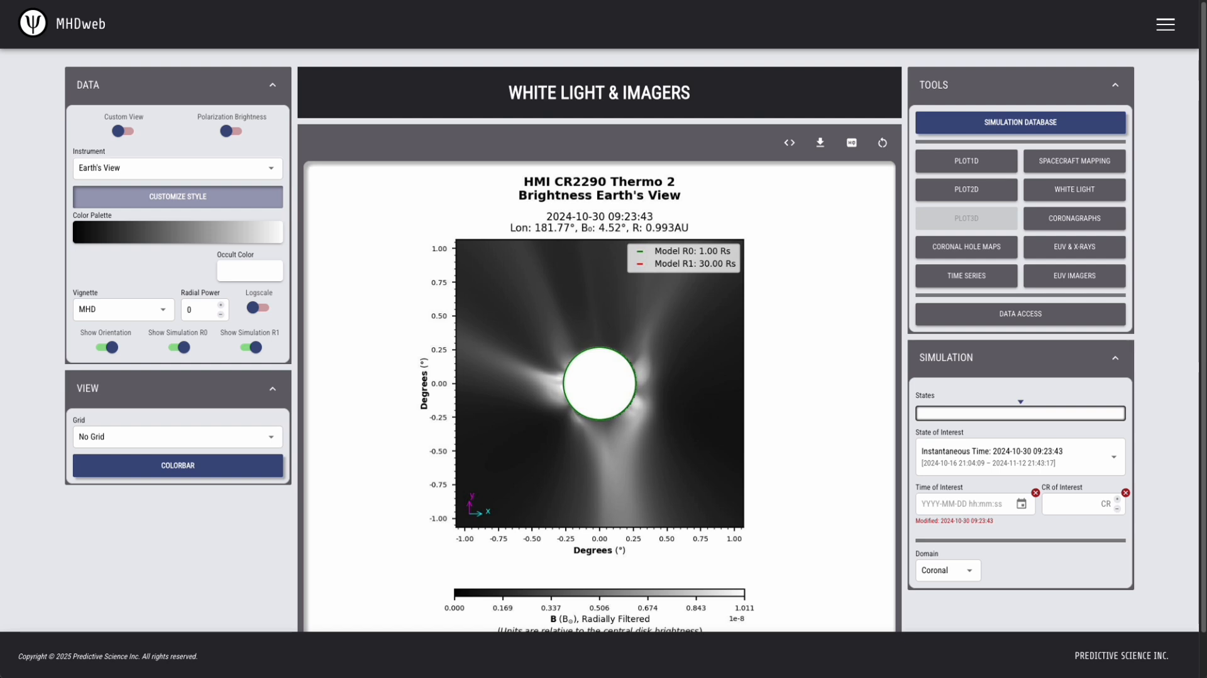
{"action": "left_click", "coordinate": [131, 306]}
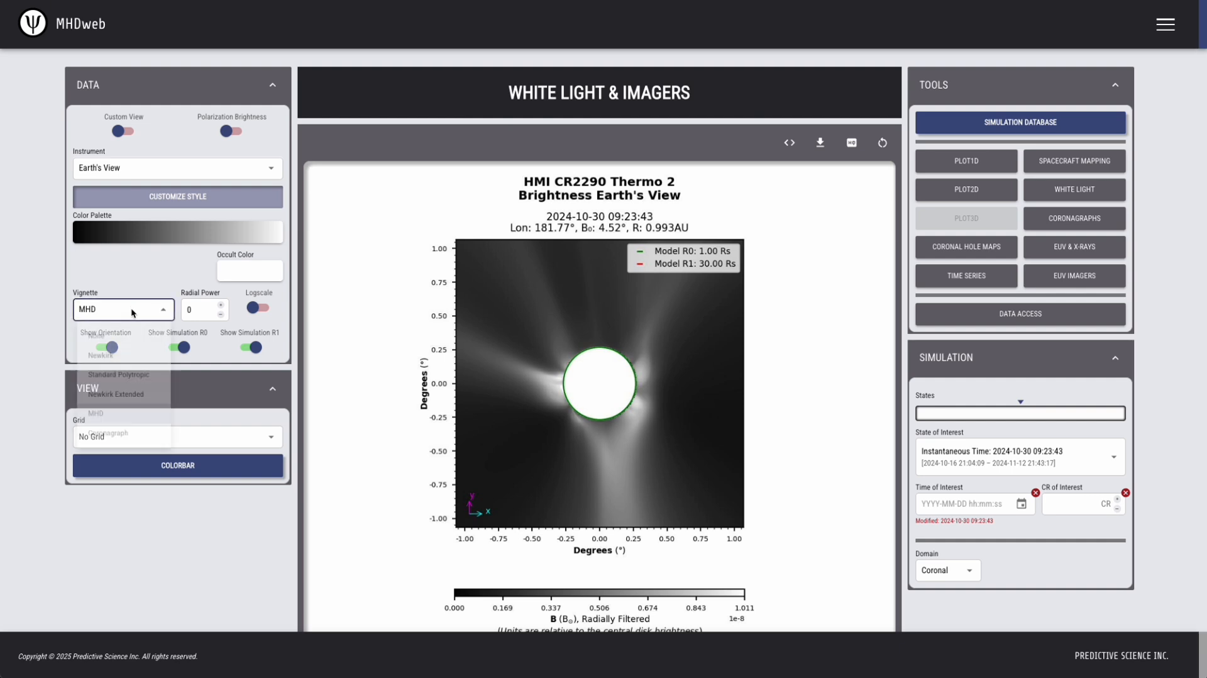
{"action": "left_click", "coordinate": [15, 303]}
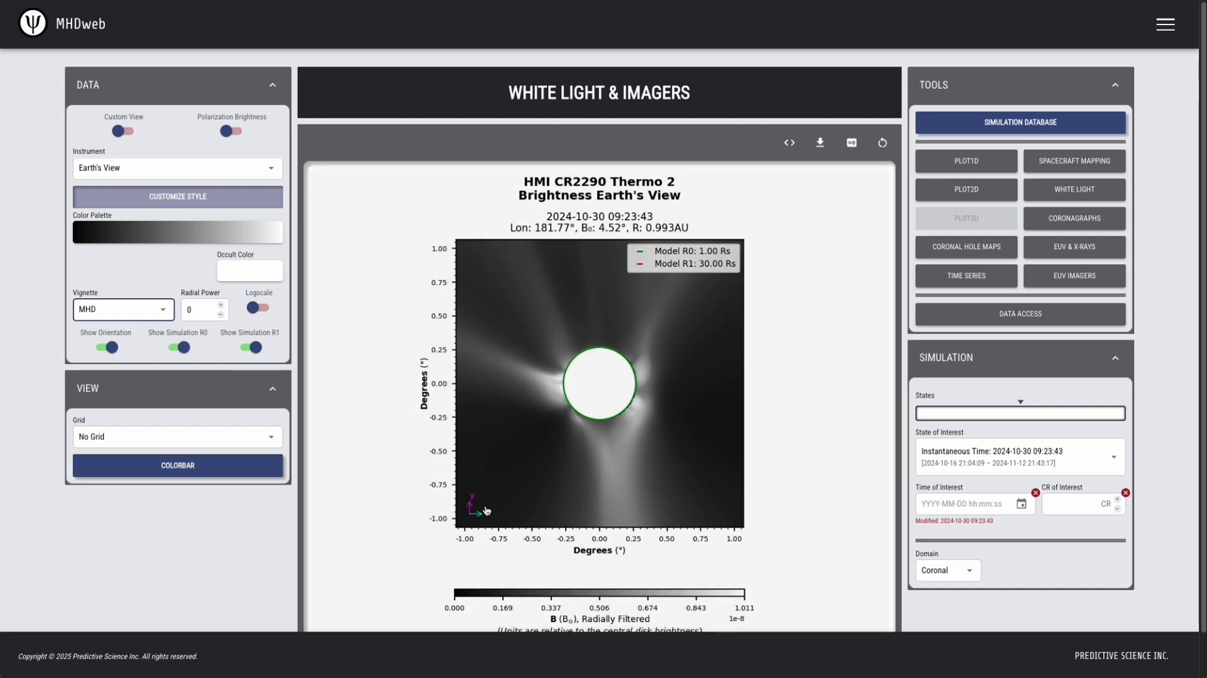
Hide the orientation marker on the plot and show it again.
{"action": "left_click", "coordinate": [108, 348]}
{"action": "left_click", "coordinate": [105, 349]}
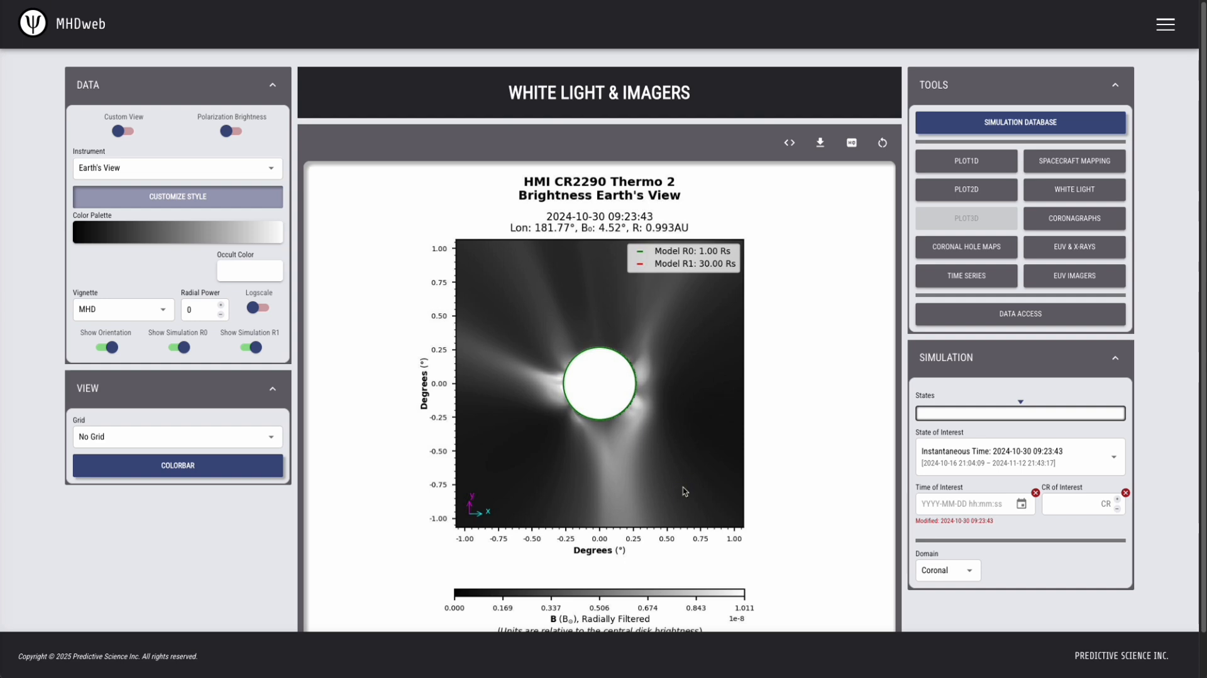
Try the Heliospheric domain for the Earth's View plot and return the domain to Coronal.
{"action": "left_click", "coordinate": [979, 570]}
{"action": "left_click", "coordinate": [961, 621]}
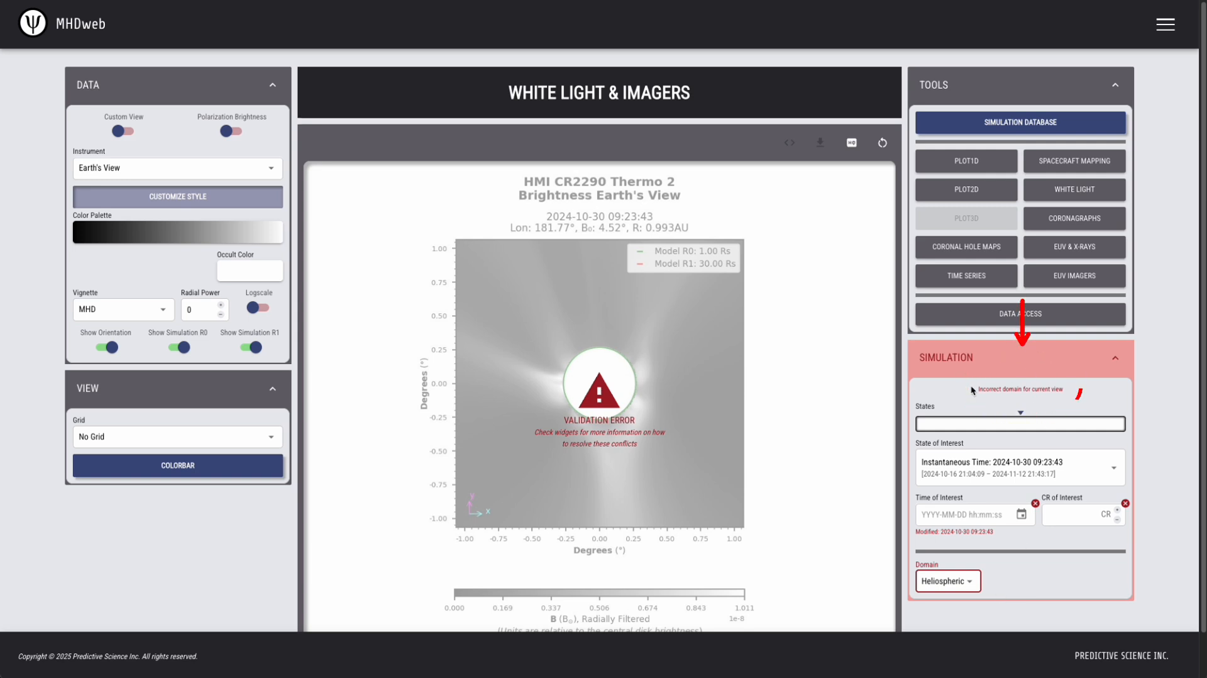
{"action": "left_click", "coordinate": [952, 582]}
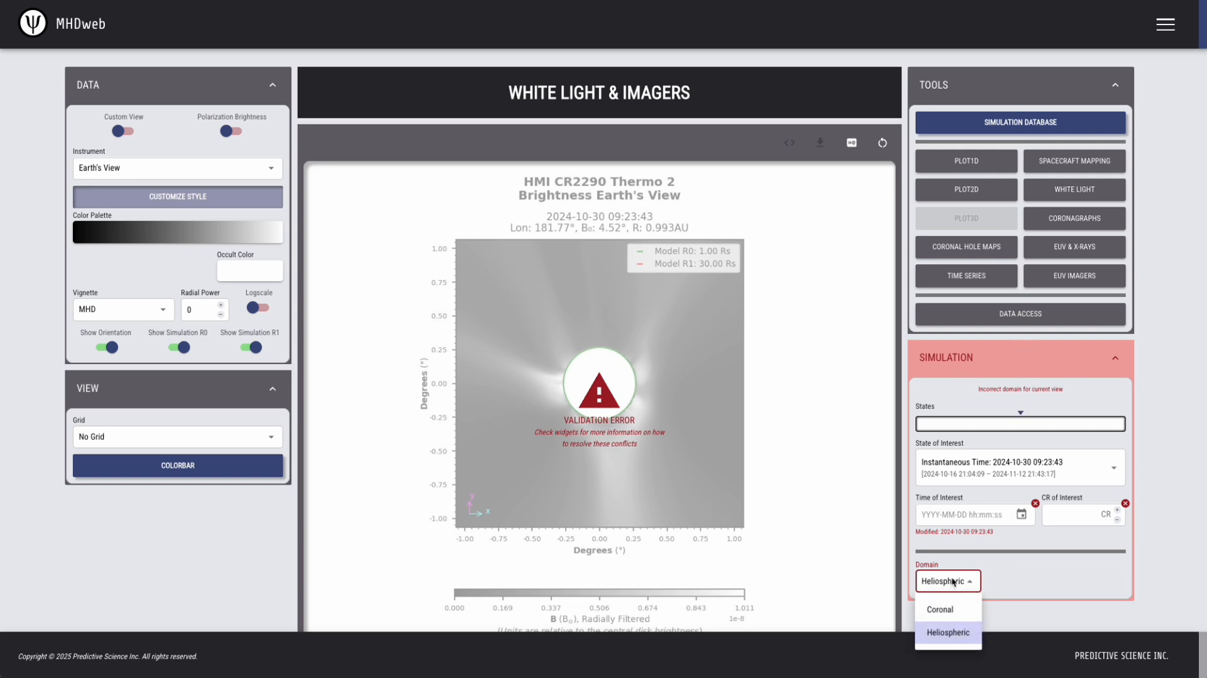
{"action": "left_click", "coordinate": [972, 607]}
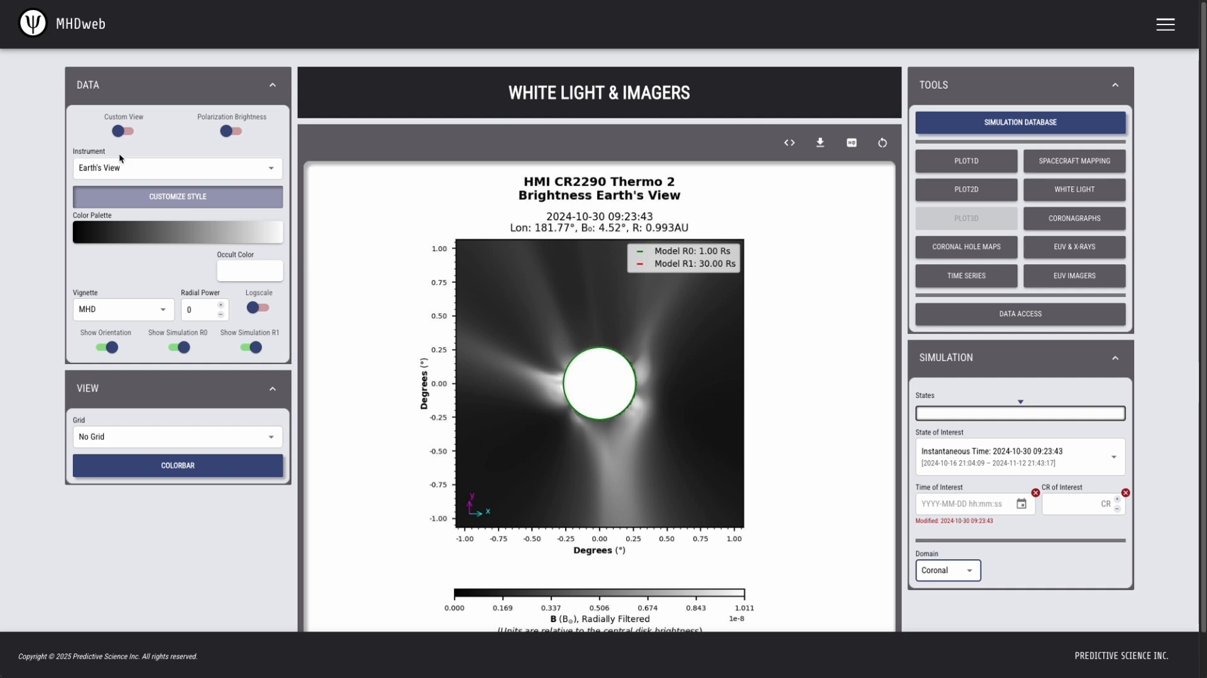
Plot the brightness as seen by Parker | WISPR1 and by SOLO | METIS.
{"action": "left_click", "coordinate": [150, 173]}
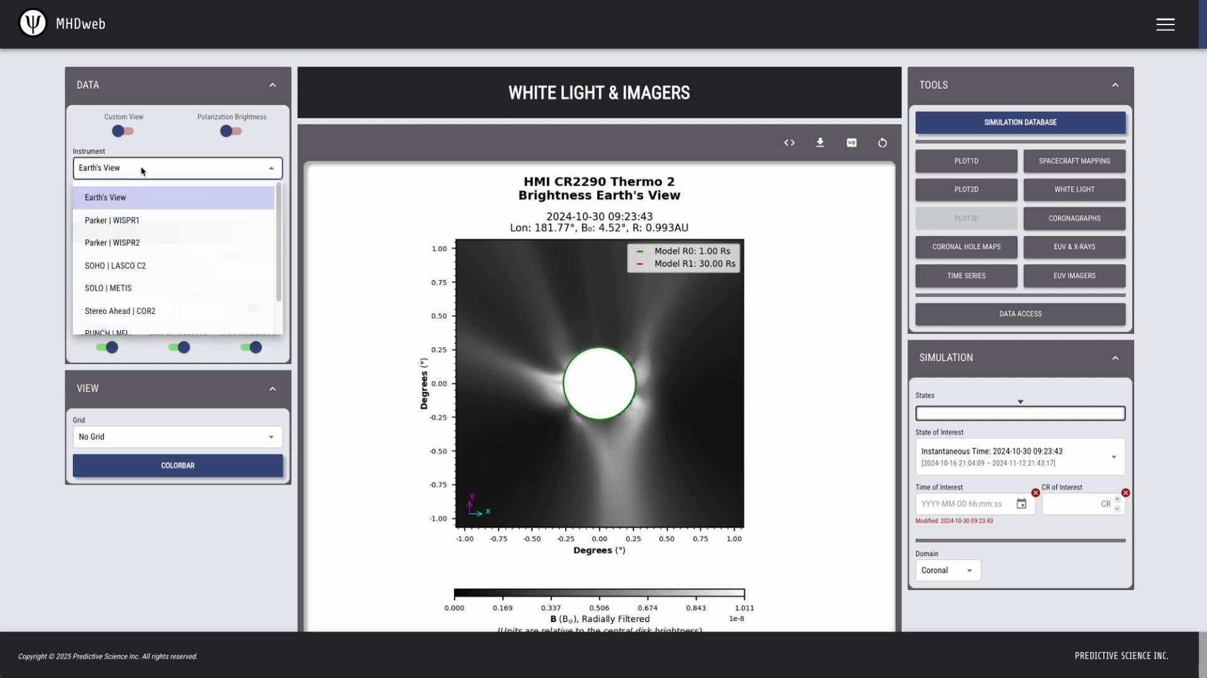
{"action": "left_click", "coordinate": [140, 221]}
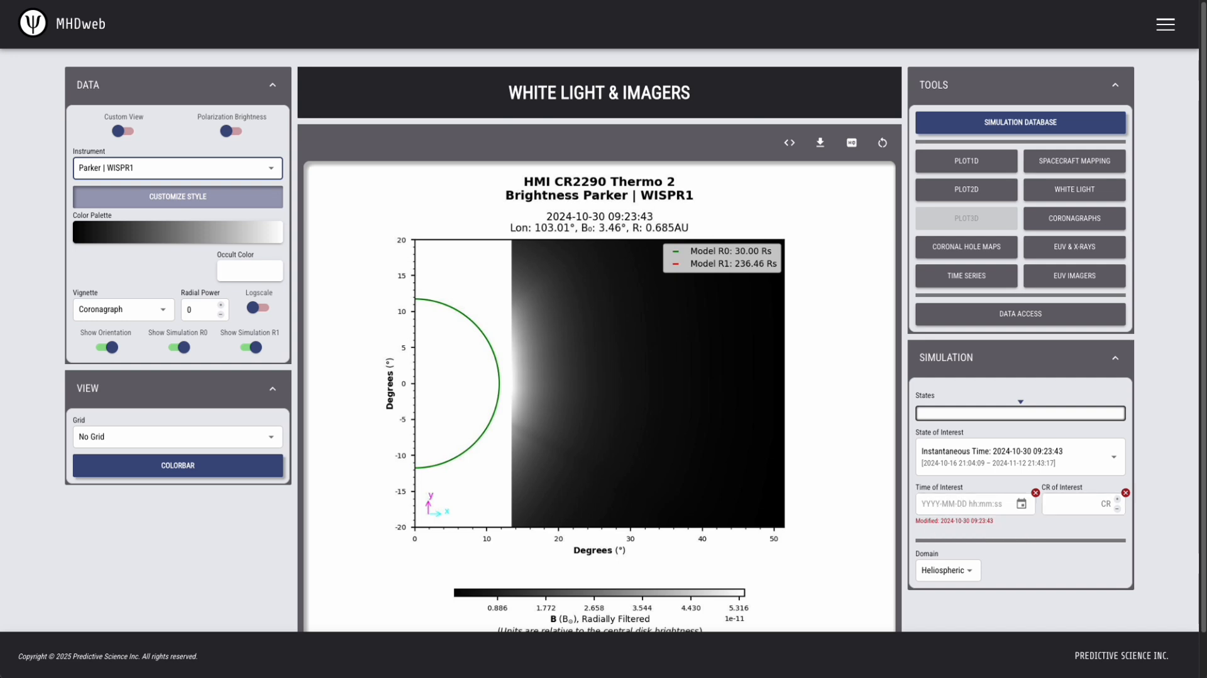
{"action": "left_click", "coordinate": [119, 167]}
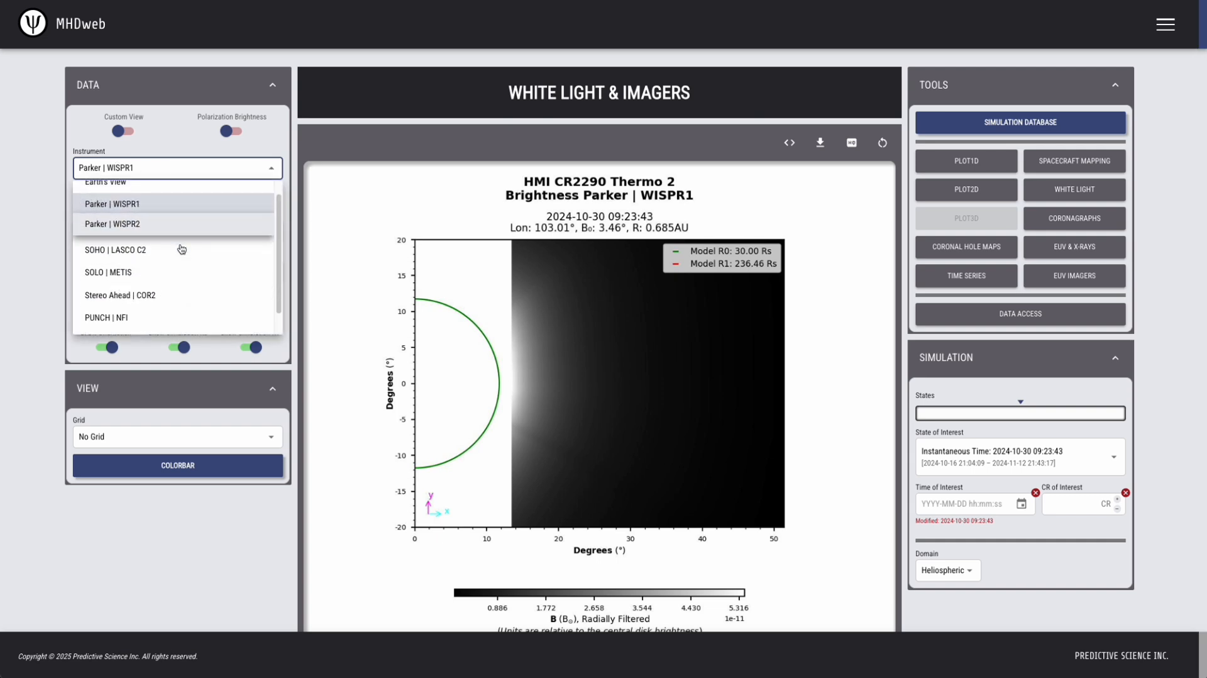
{"action": "left_click", "coordinate": [160, 271]}
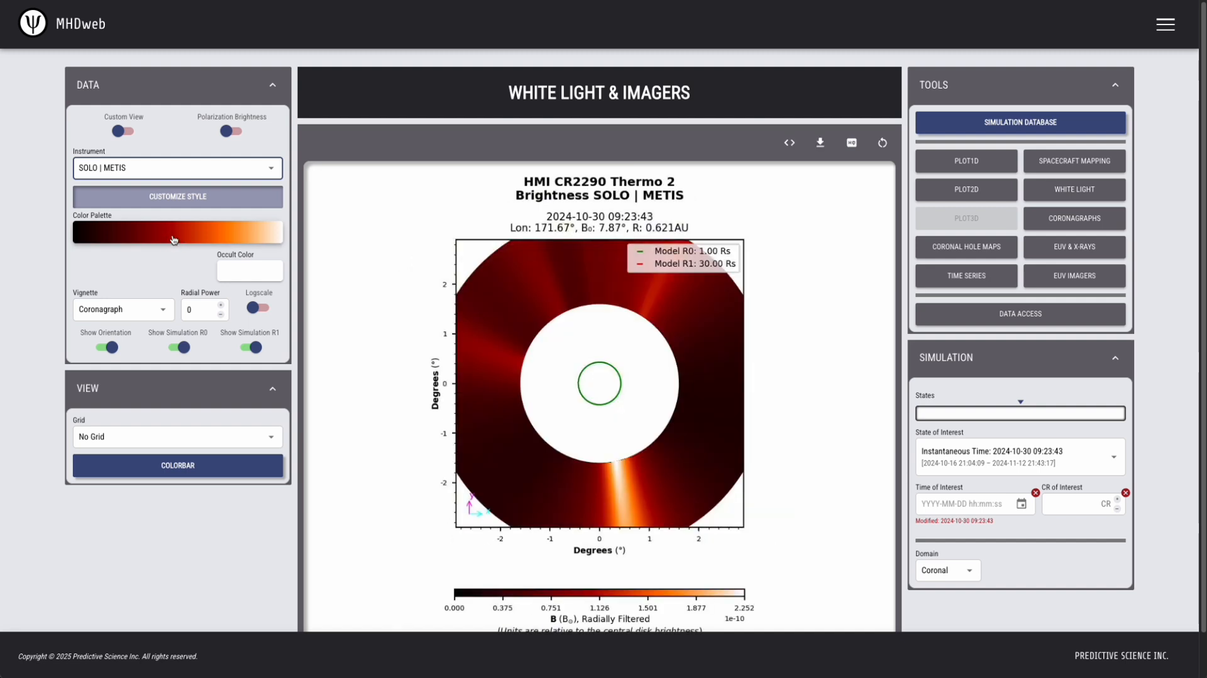
Change the instrument to PUNCH | NFI to plot its brightness view.
{"action": "left_click", "coordinate": [245, 176]}
{"action": "scroll", "coordinate": [189, 296], "scroll_direction": "down", "scroll_amount": 1}
{"action": "scroll", "coordinate": [167, 304], "scroll_direction": "down", "scroll_amount": 1}
{"action": "left_click", "coordinate": [149, 305]}
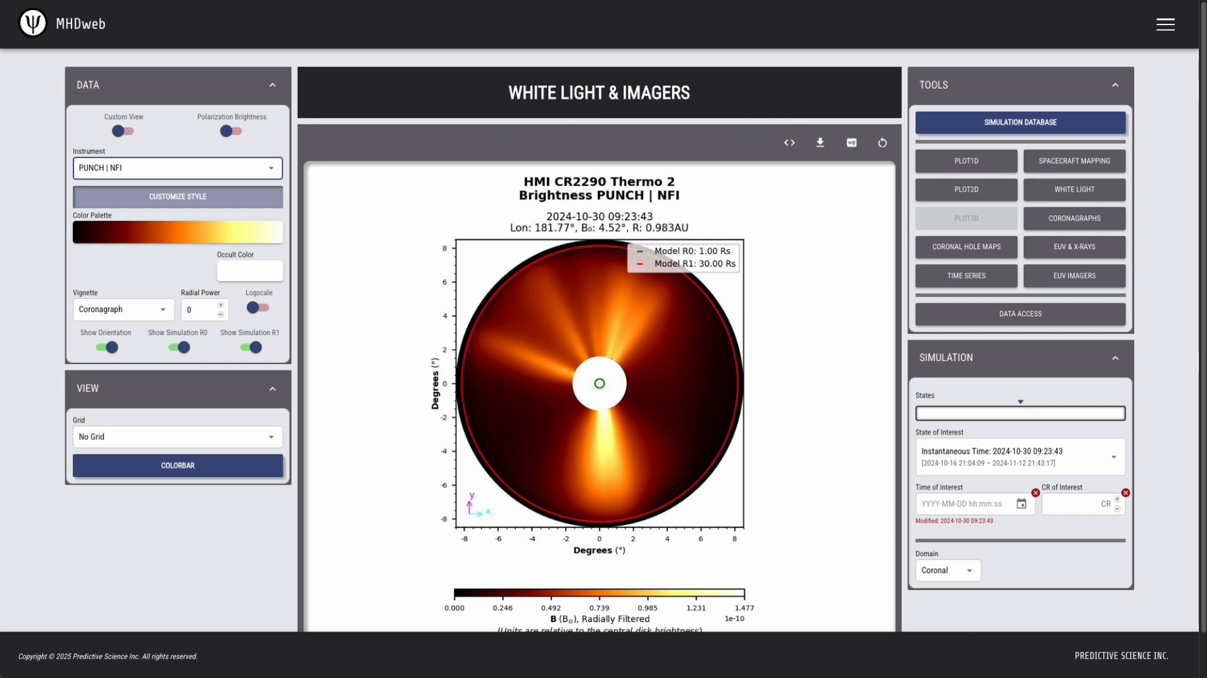
Turn on the custom view so the observer position can be defined manually.
{"action": "left_click", "coordinate": [126, 131]}
{"action": "left_click", "coordinate": [125, 131]}
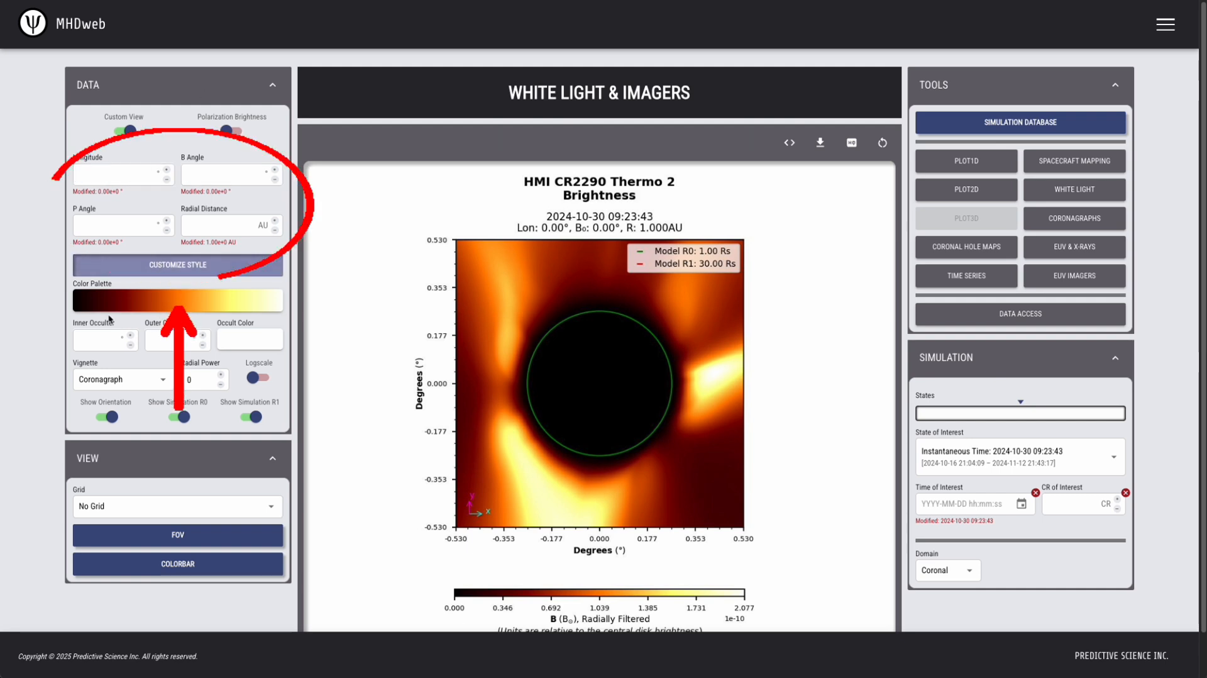
{"action": "left_click", "coordinate": [156, 339]}
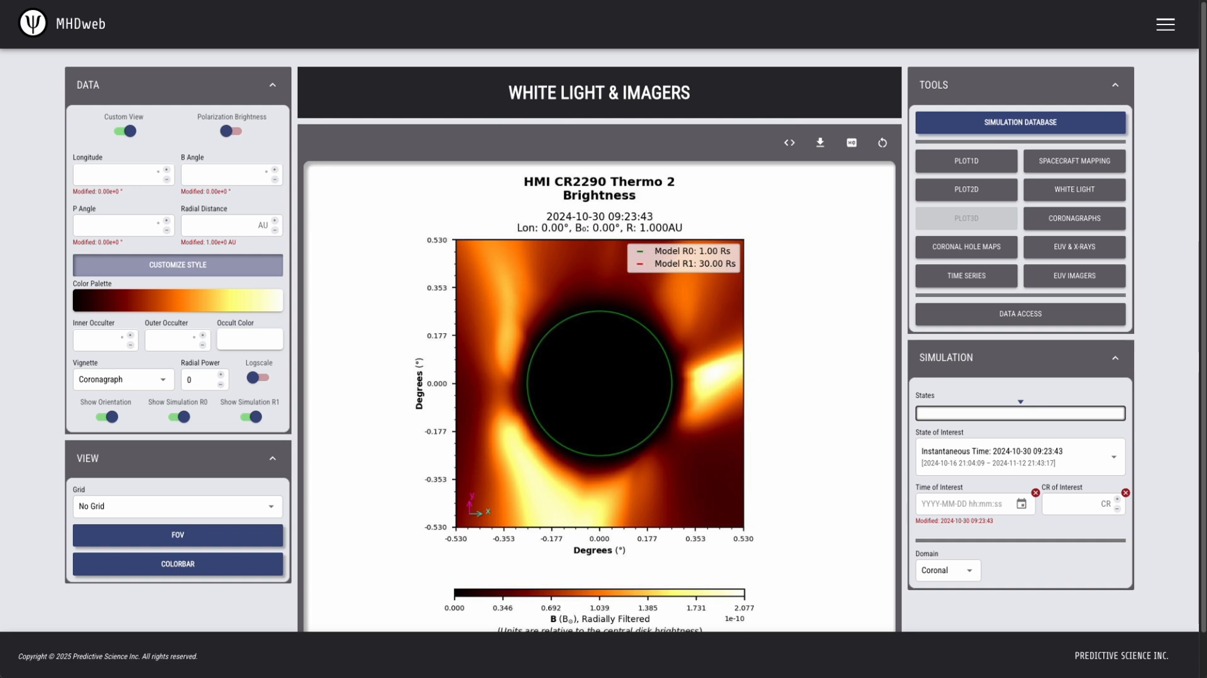
{"action": "left_click", "coordinate": [219, 225]}
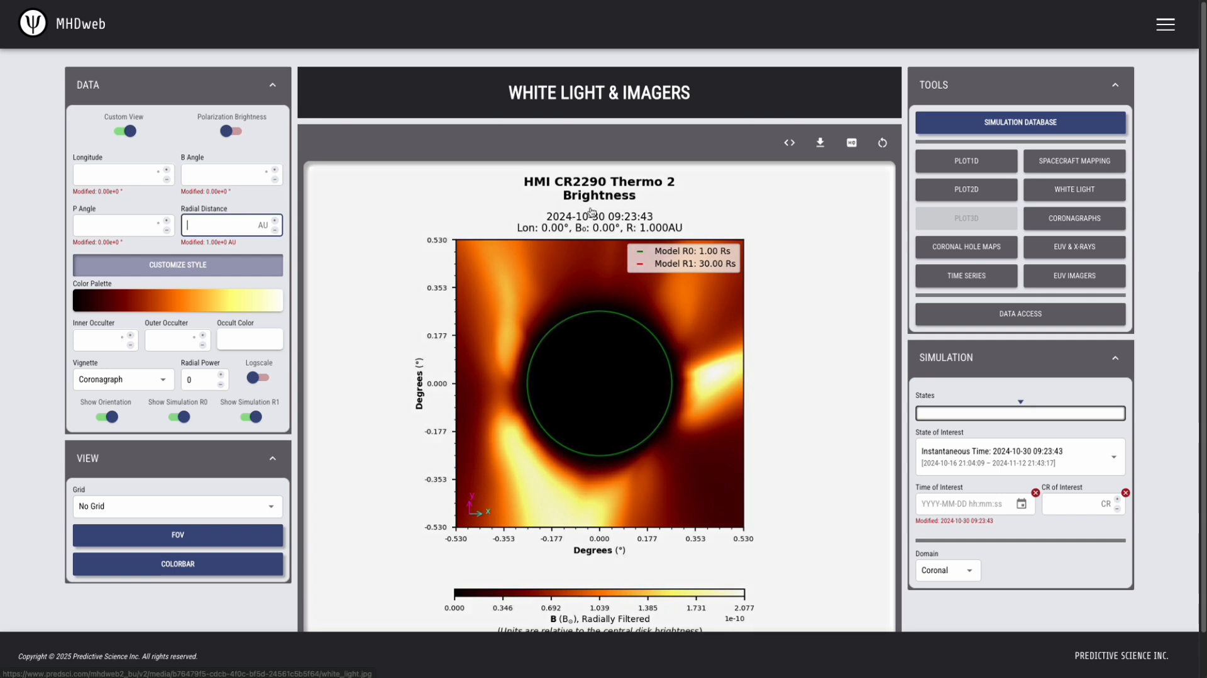
Switch the plot to polarization brightness and back to total brightness.
{"action": "left_click", "coordinate": [232, 131]}
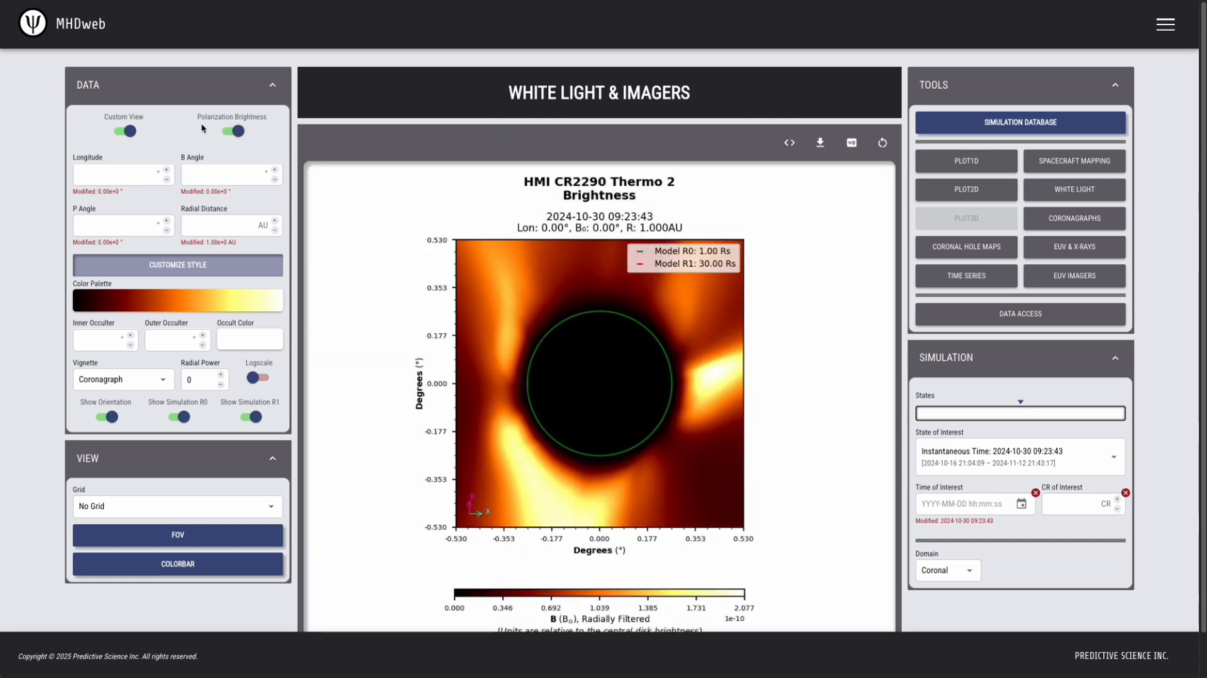
{"action": "left_click", "coordinate": [237, 132]}
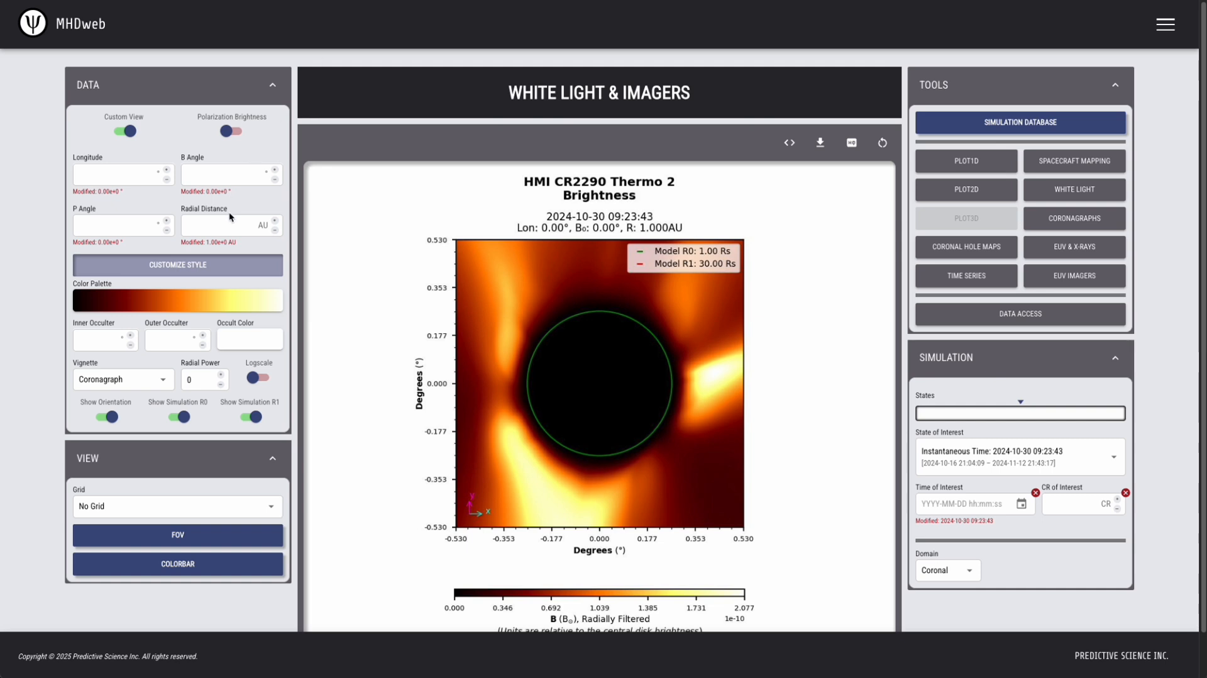
Try radial distances of 1.5 AU and 0.5 AU for the custom view.
{"action": "left_click", "coordinate": [199, 232]}
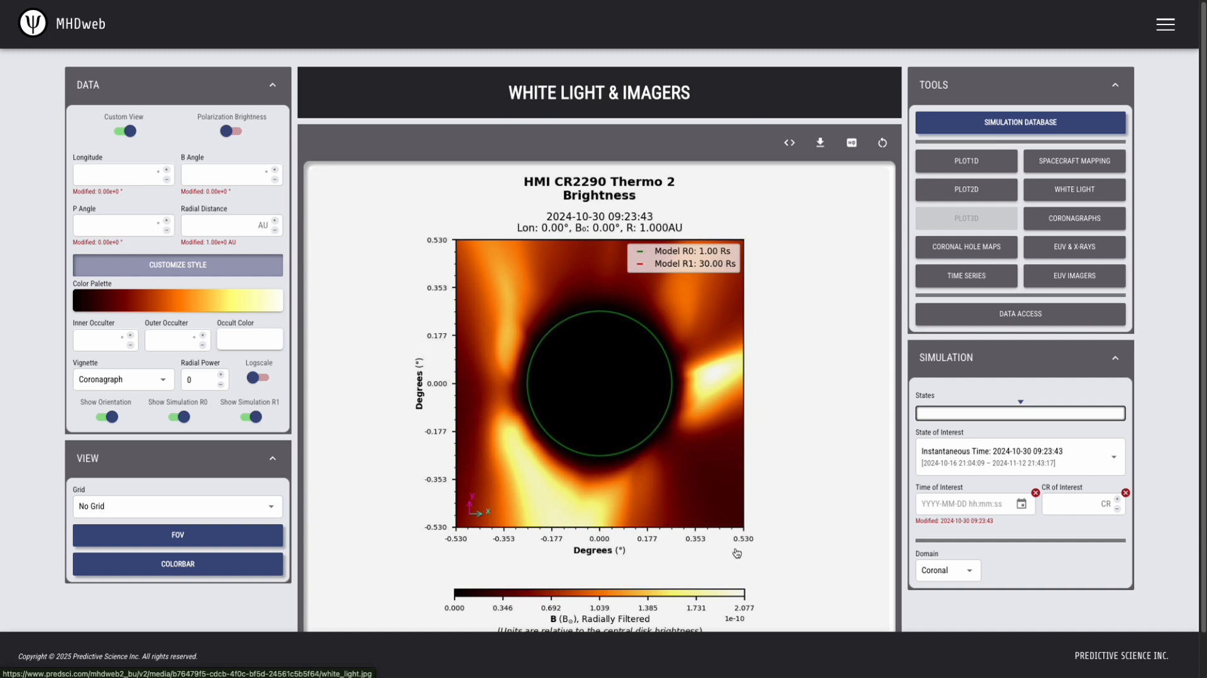
{"action": "left_click", "coordinate": [229, 229]}
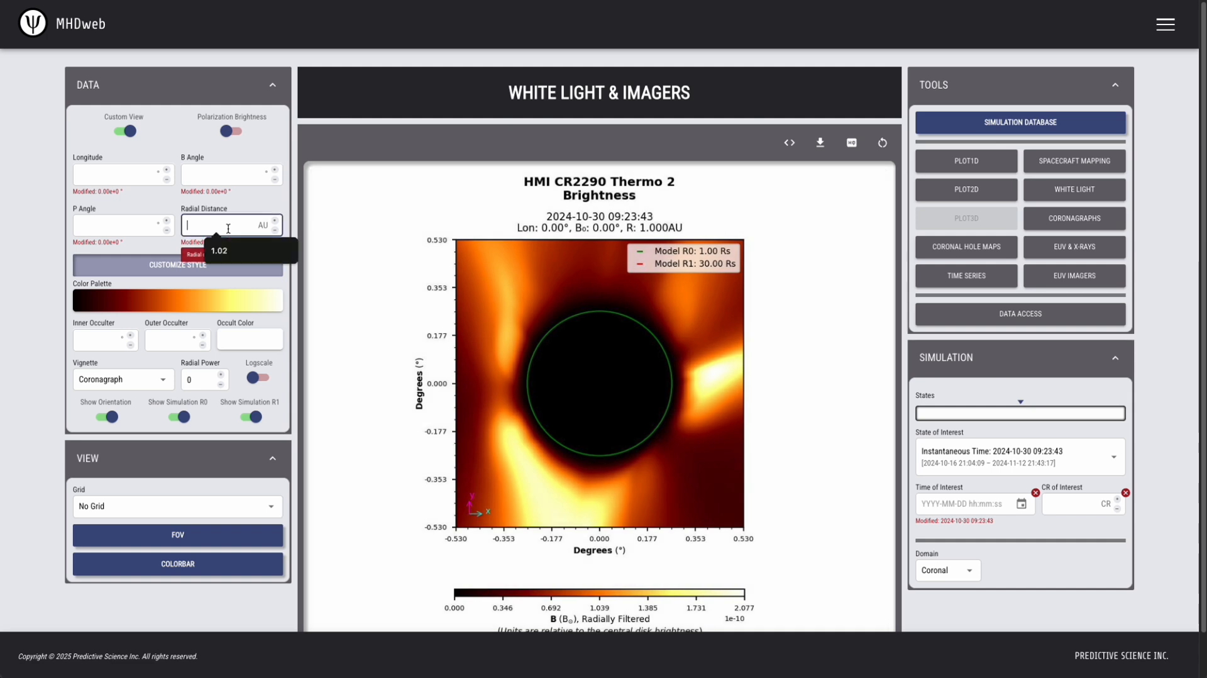
{"action": "type", "text": "1.5"}
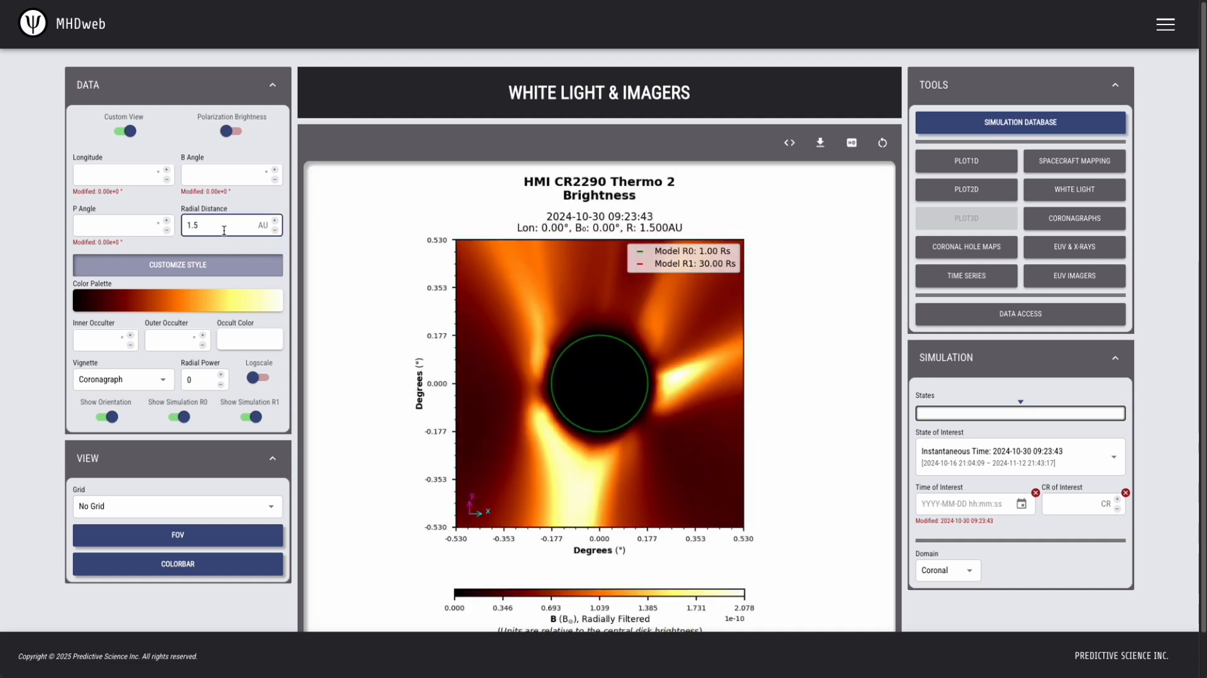
{"action": "left_click_drag", "start_coordinate": [223, 230], "coordinate": [181, 222]}
{"action": "key", "text": "BackSpace"}
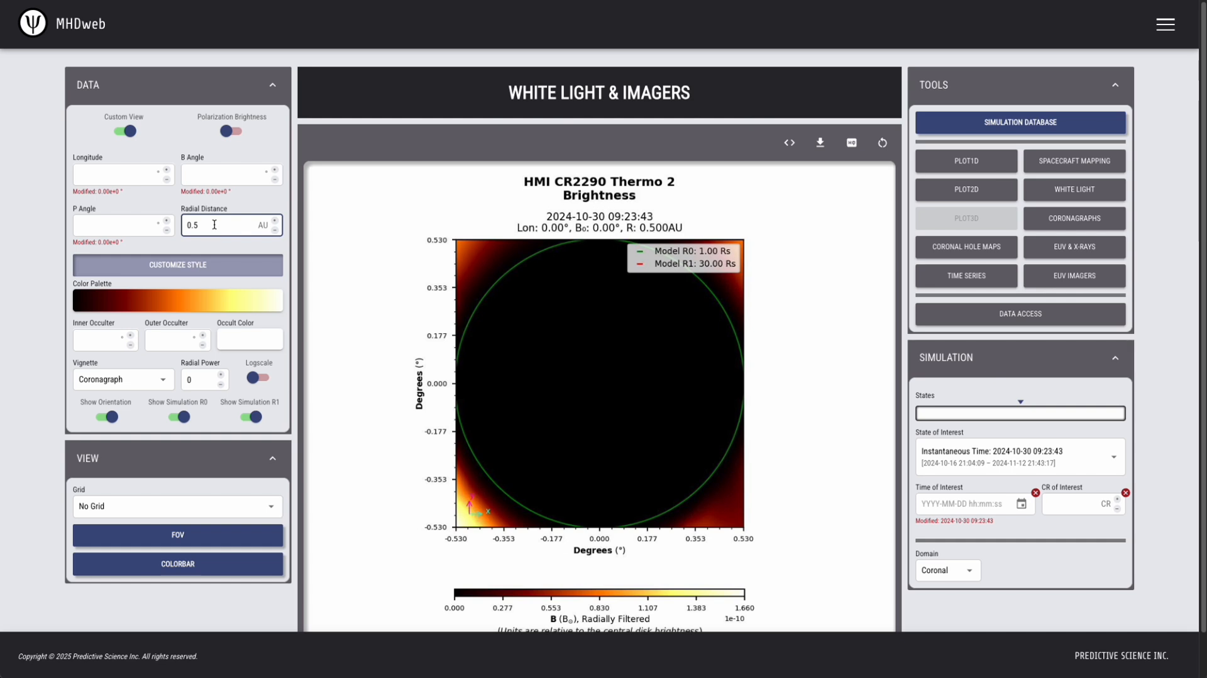
Set the custom view's radial distance to 1 AU.
{"action": "type", "text": "1"}
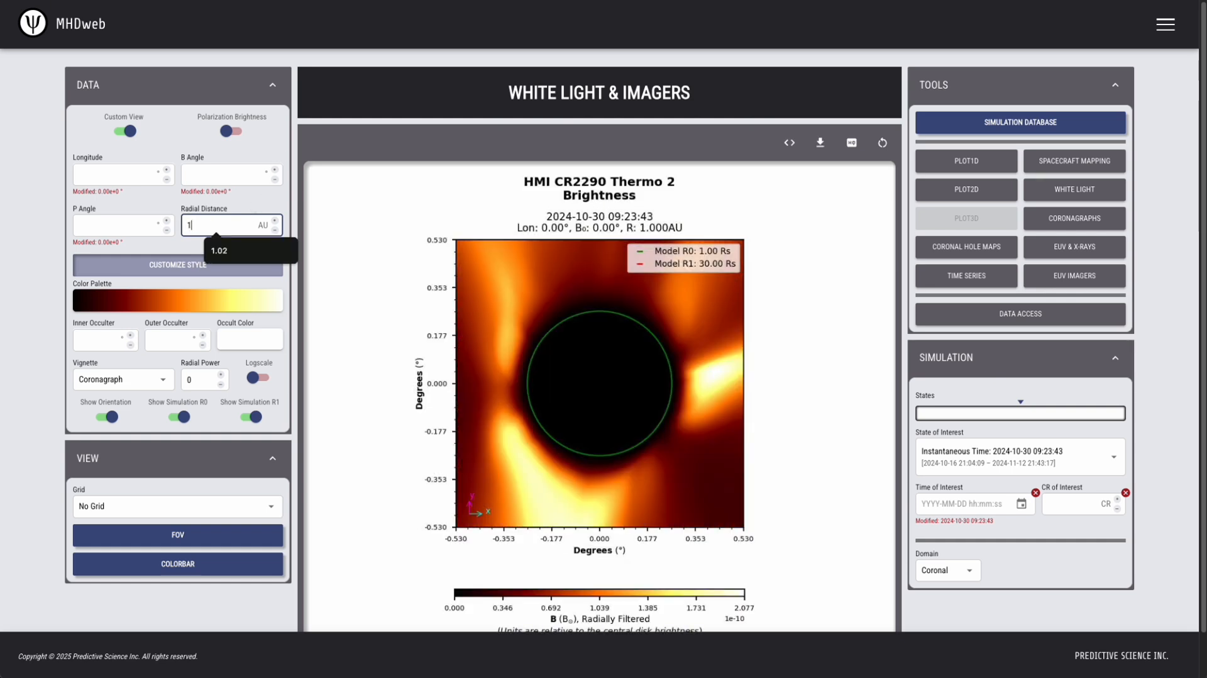
{"action": "left_click", "coordinate": [314, 151]}
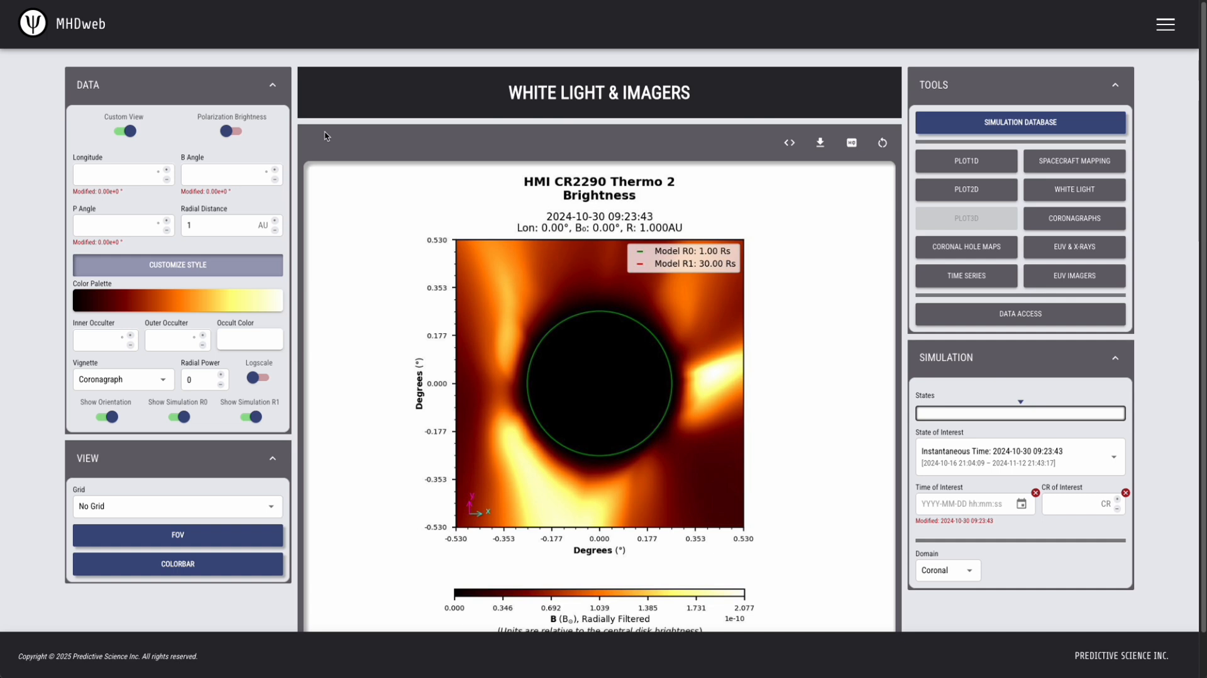
Set the inner occulter to 0.2 and change the occult color to blue.
{"action": "left_click", "coordinate": [115, 335]}
{"action": "left_click", "coordinate": [169, 334]}
{"action": "left_click", "coordinate": [95, 339]}
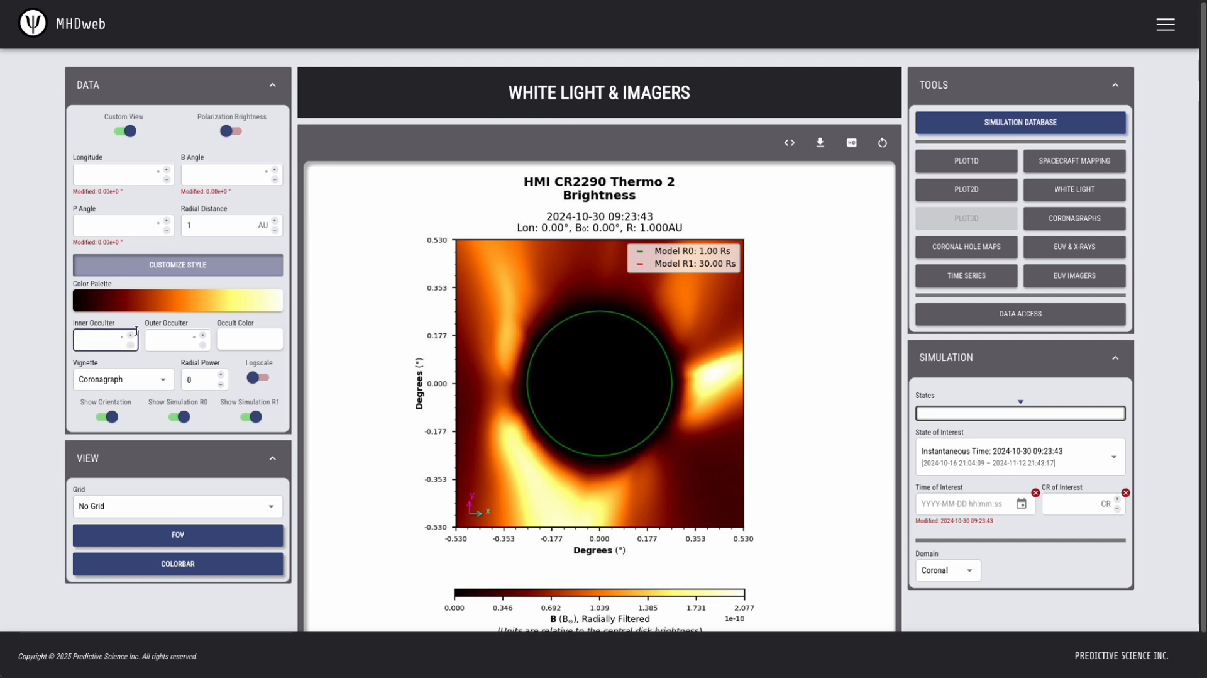
{"action": "type", "text": ".2"}
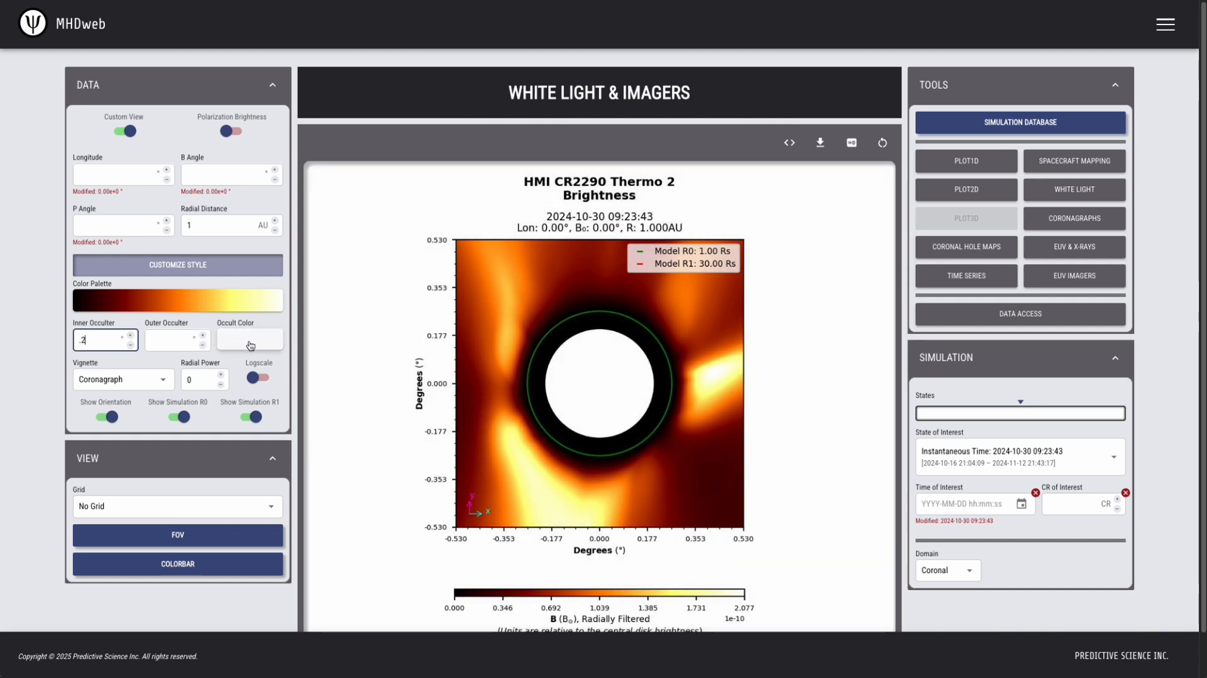
{"action": "left_click", "coordinate": [249, 345]}
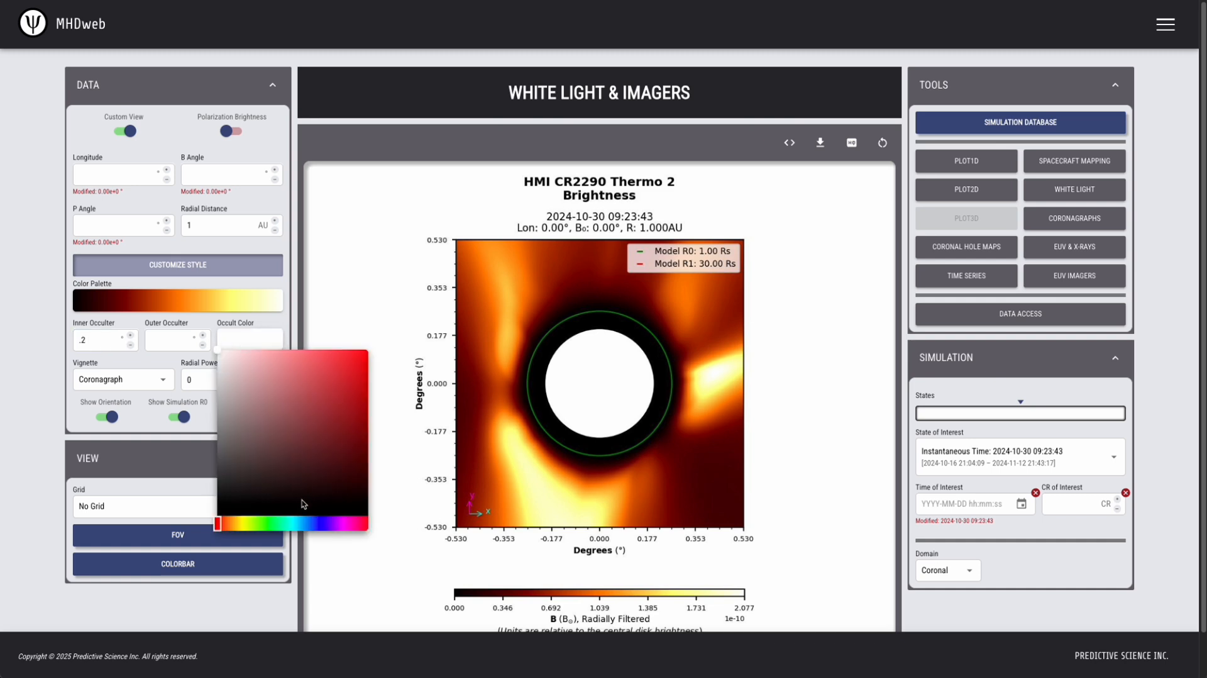
{"action": "left_click", "coordinate": [224, 525]}
{"action": "left_click_drag", "start_coordinate": [224, 526], "coordinate": [324, 523]}
{"action": "left_click", "coordinate": [363, 366]}
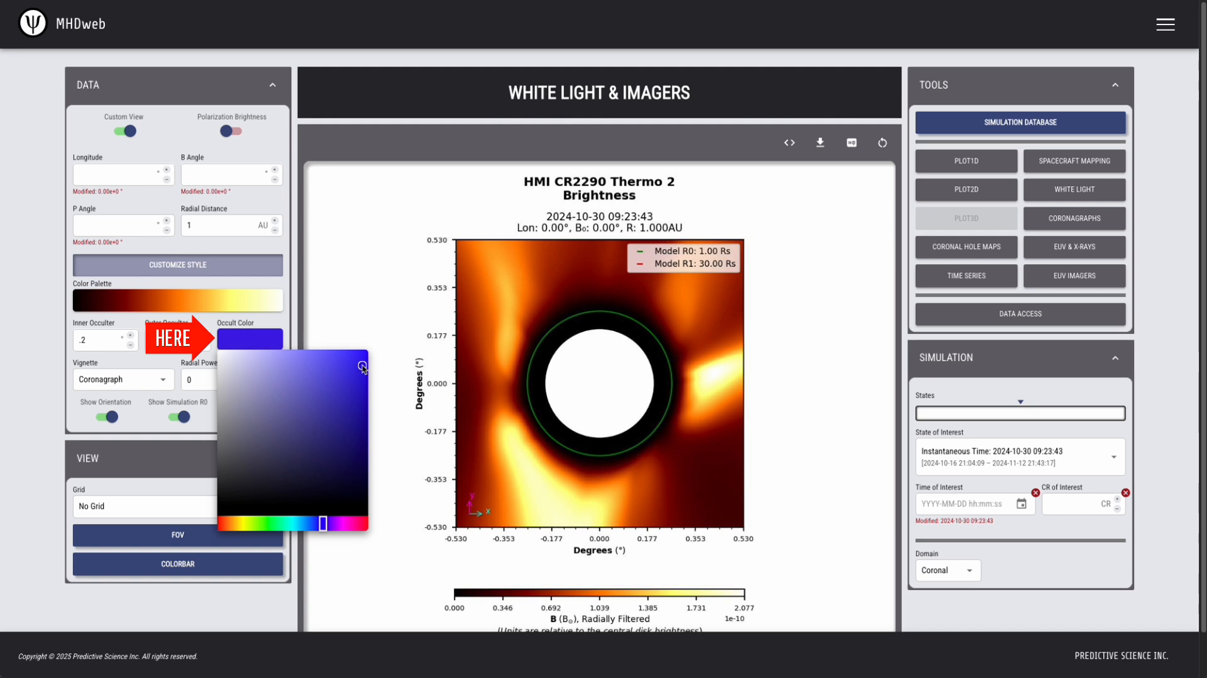
{"action": "left_click", "coordinate": [294, 238]}
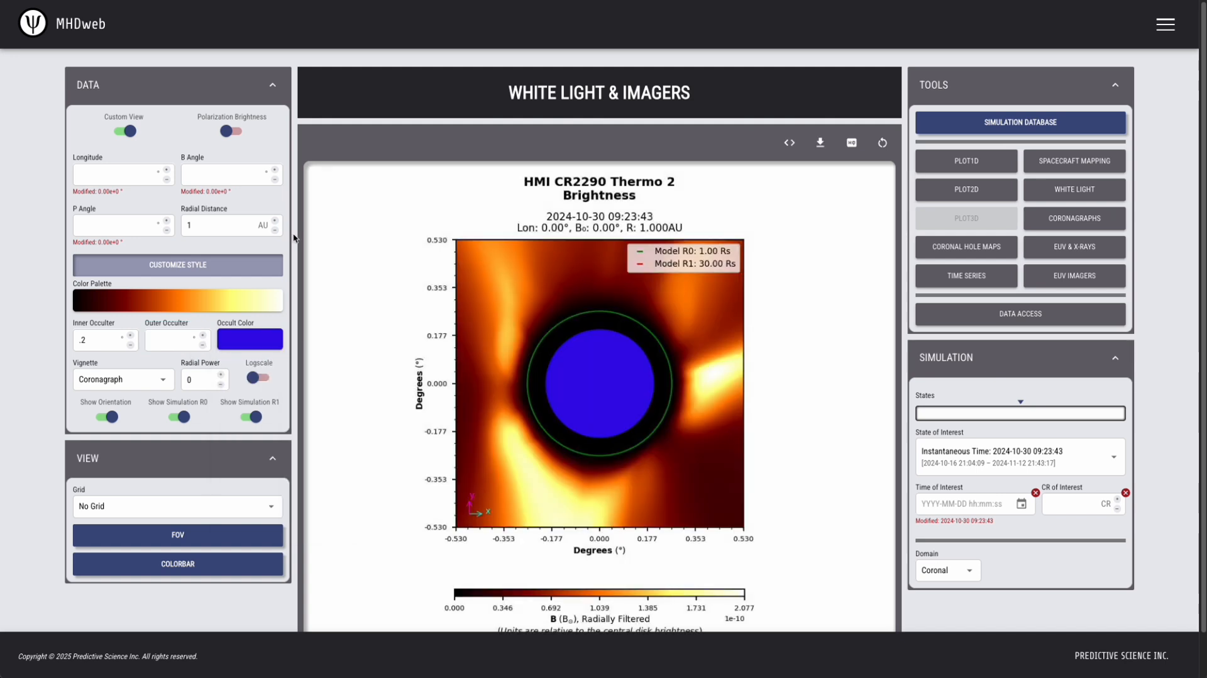
Try an inner occulter of 0.4, and settle on 0.3.
{"action": "left_click_drag", "start_coordinate": [92, 339], "coordinate": [78, 340]}
{"action": "type", "text": ".4"}
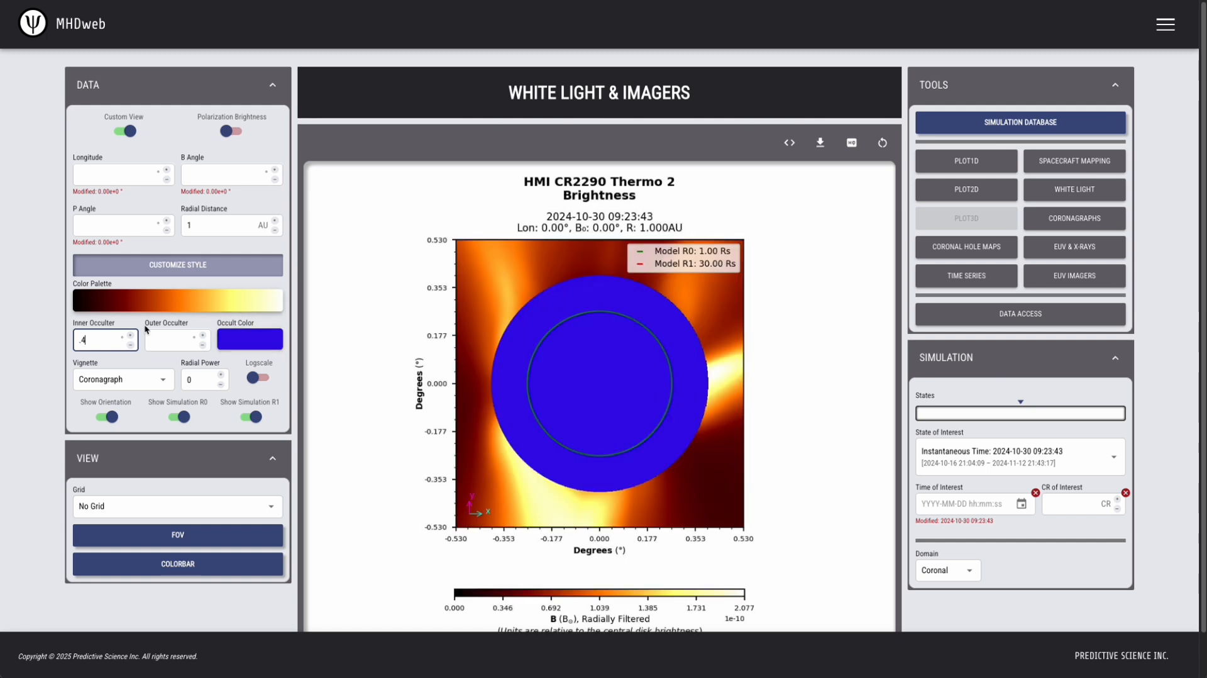
{"action": "left_click", "coordinate": [129, 338]}
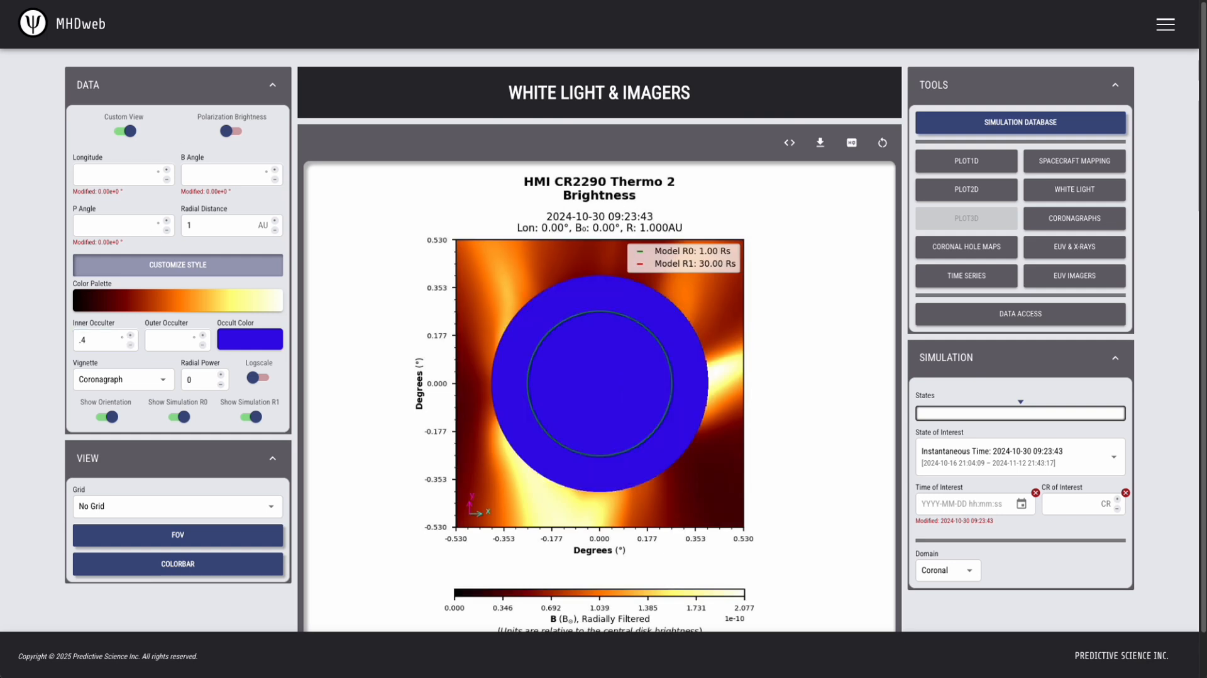
{"action": "left_click", "coordinate": [98, 341]}
{"action": "key", "text": "BackSpace"}
{"action": "type", "text": "3"}
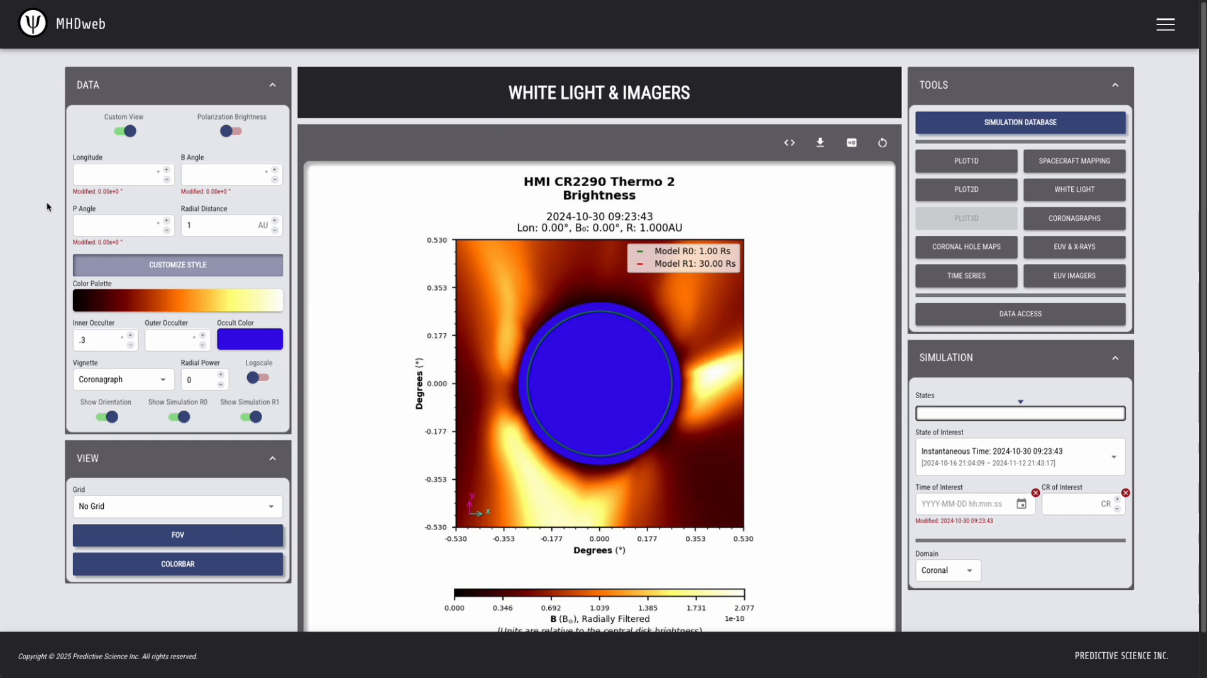
Set the custom view's longitude to 90°, B angle to 15° and P angle to 10°.
{"action": "left_click", "coordinate": [108, 178]}
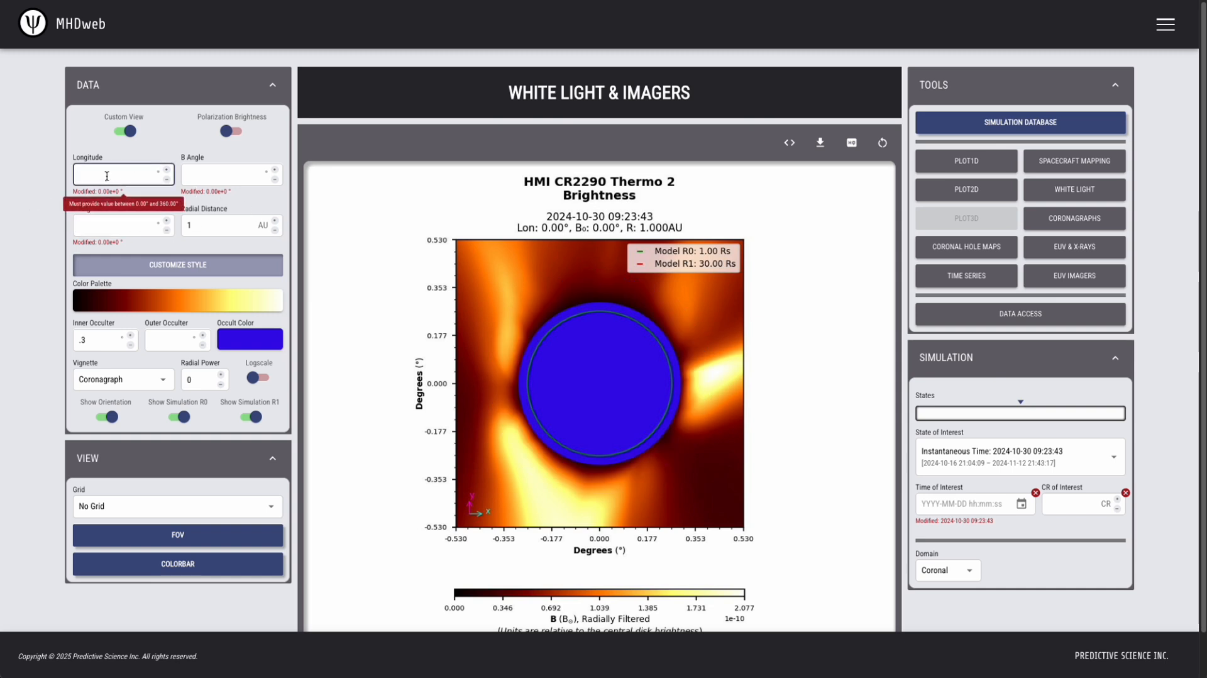
{"action": "type", "text": "90"}
{"action": "left_click", "coordinate": [225, 176]}
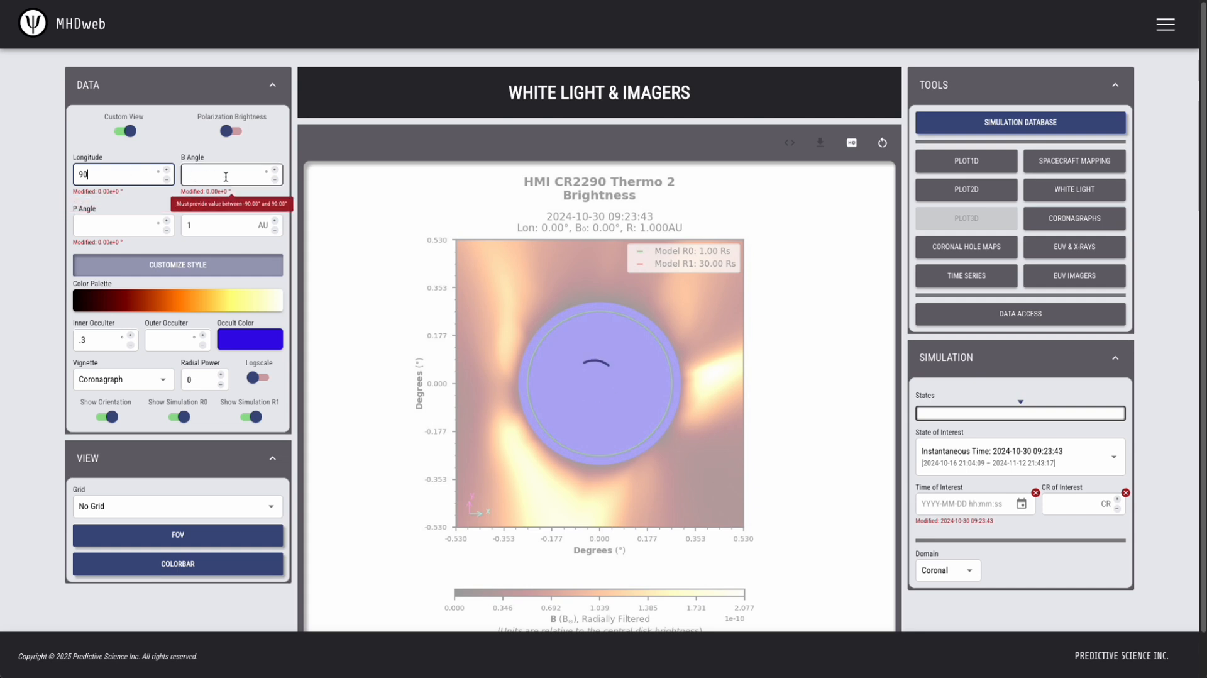
{"action": "type", "text": "15"}
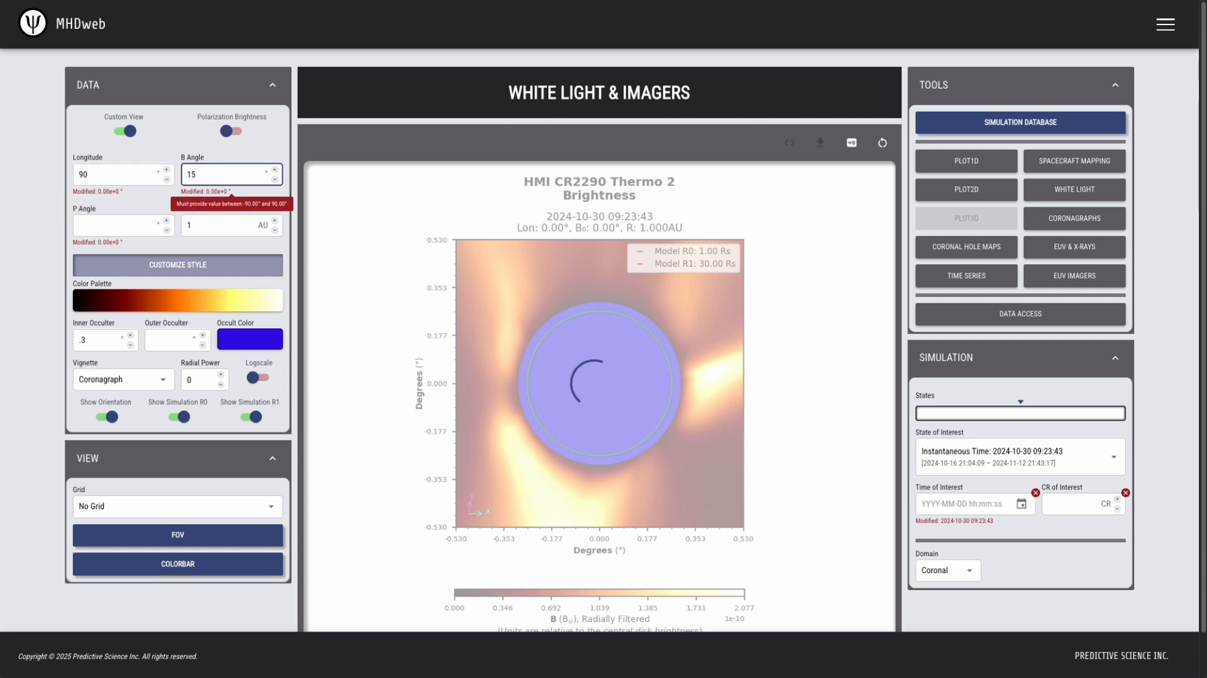
{"action": "left_click", "coordinate": [115, 221]}
{"action": "left_click", "coordinate": [115, 222]}
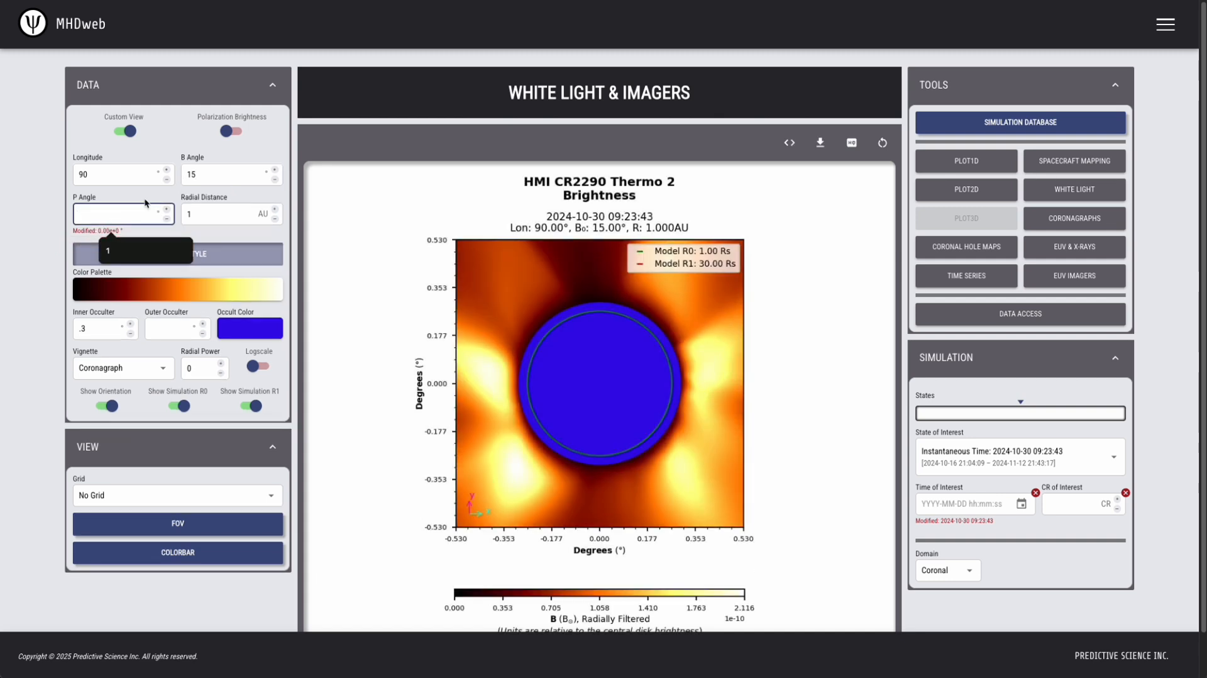
{"action": "type", "text": "10"}
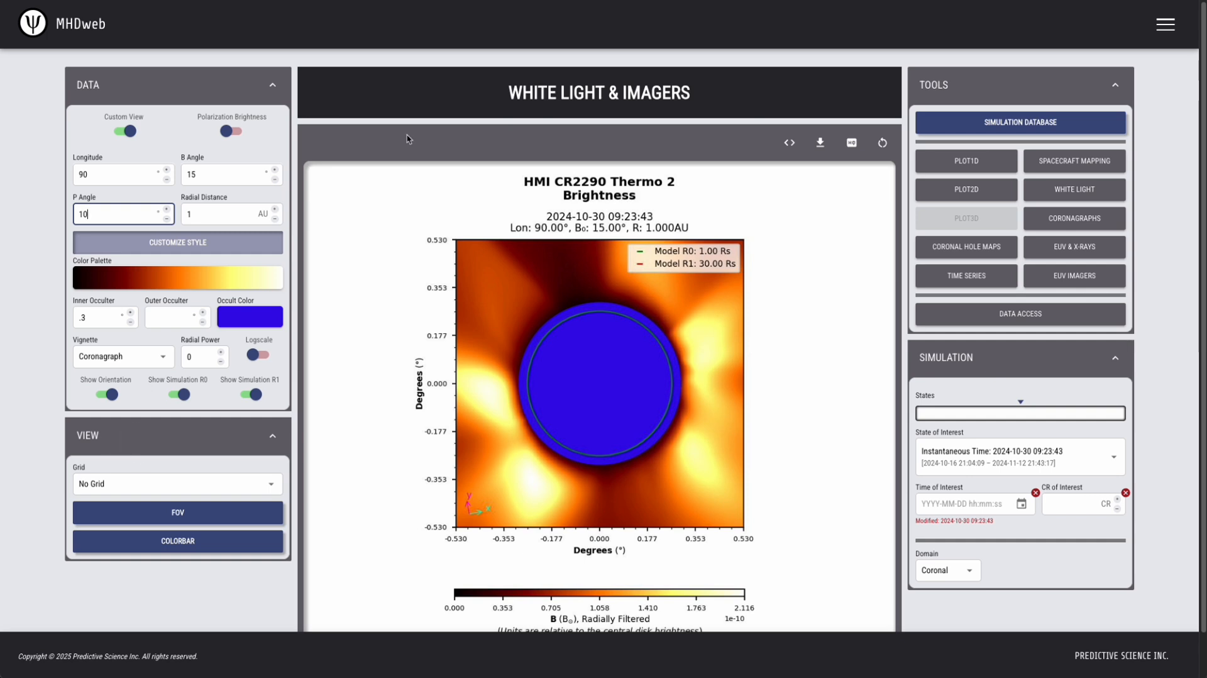
Clear the field-of-view value and expand the separate X axis and Y axis range settings.
{"action": "left_click", "coordinate": [249, 85]}
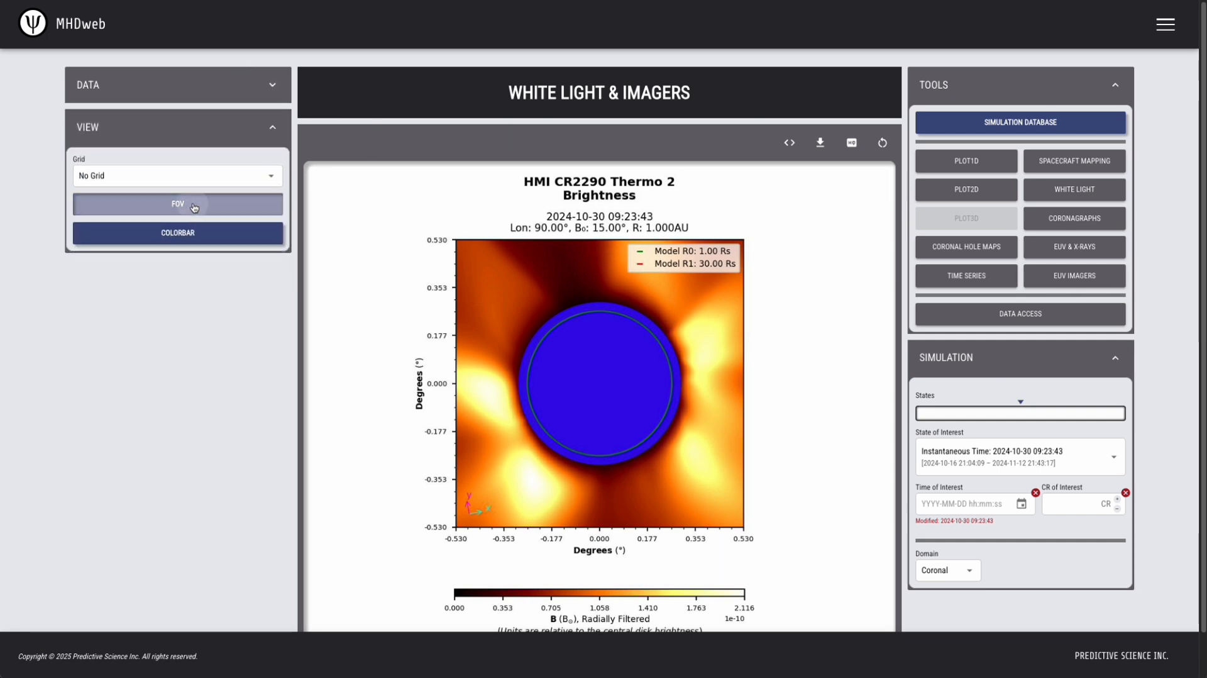
{"action": "left_click", "coordinate": [192, 206]}
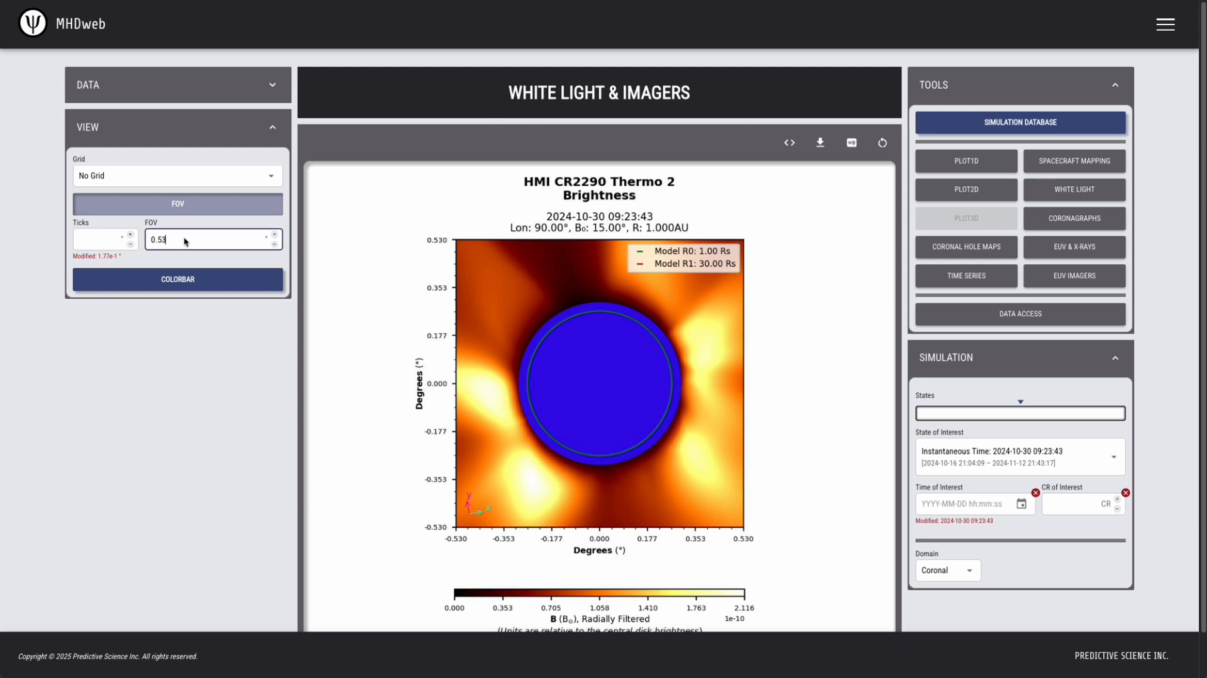
{"action": "left_click_drag", "start_coordinate": [183, 236], "coordinate": [142, 238]}
{"action": "key", "text": "BackSpace"}
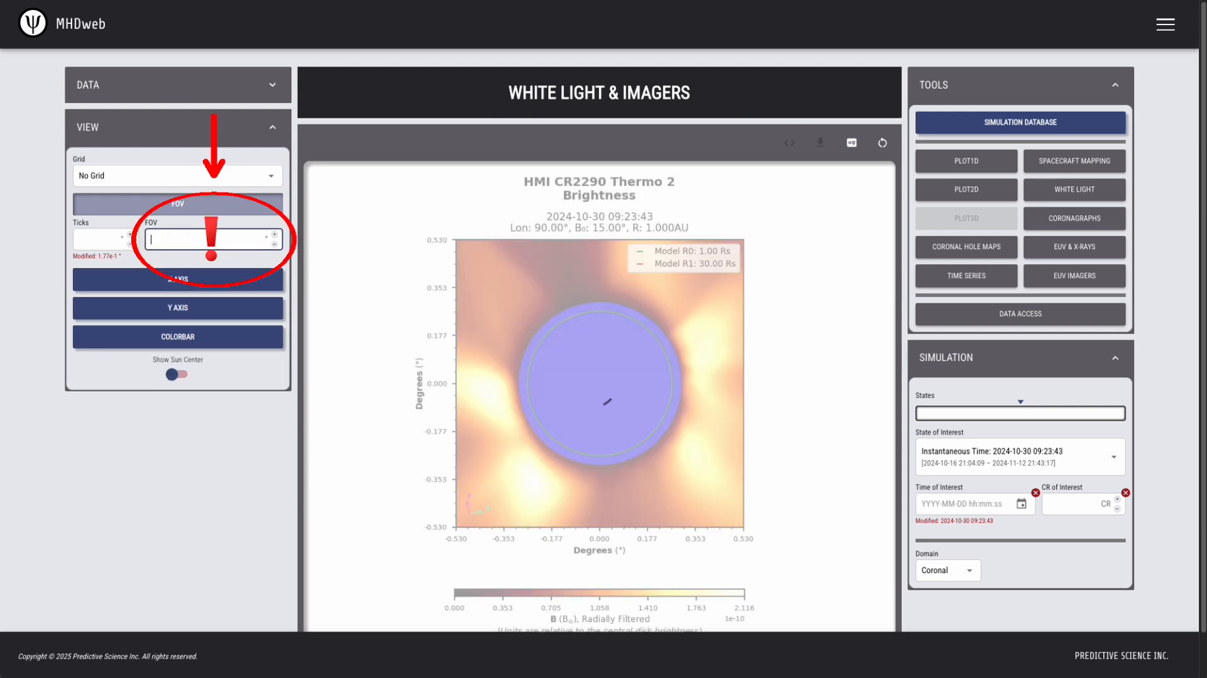
{"action": "left_click", "coordinate": [255, 265]}
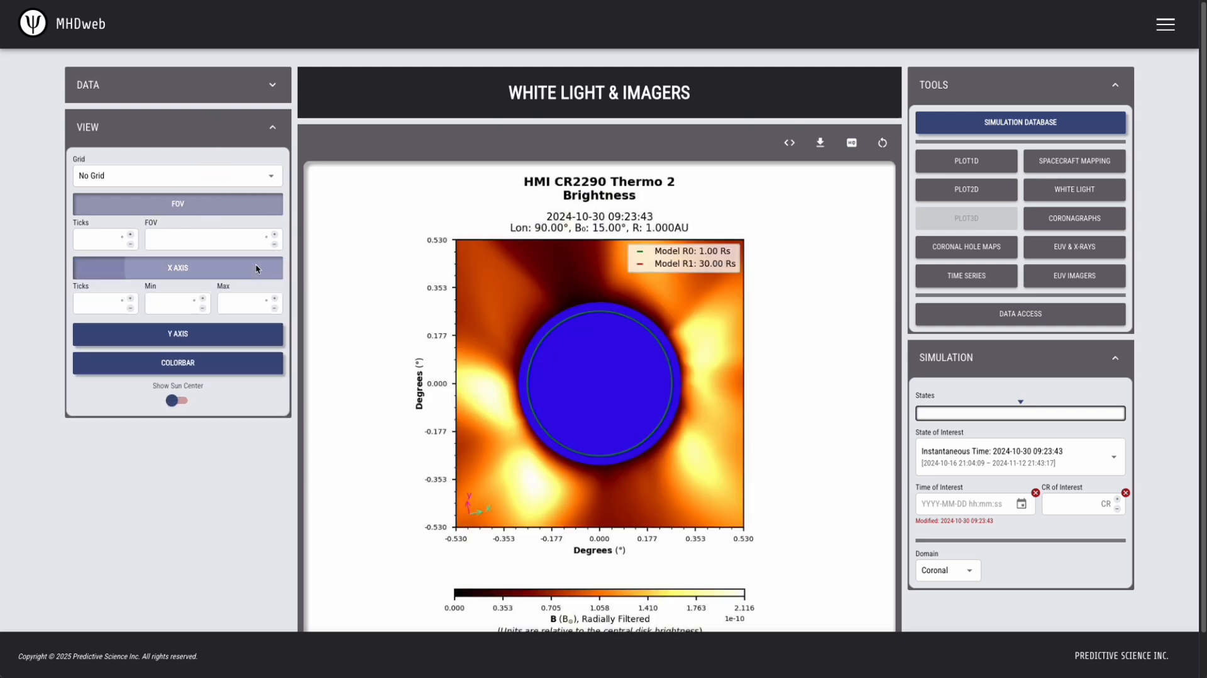
{"action": "left_click", "coordinate": [207, 349]}
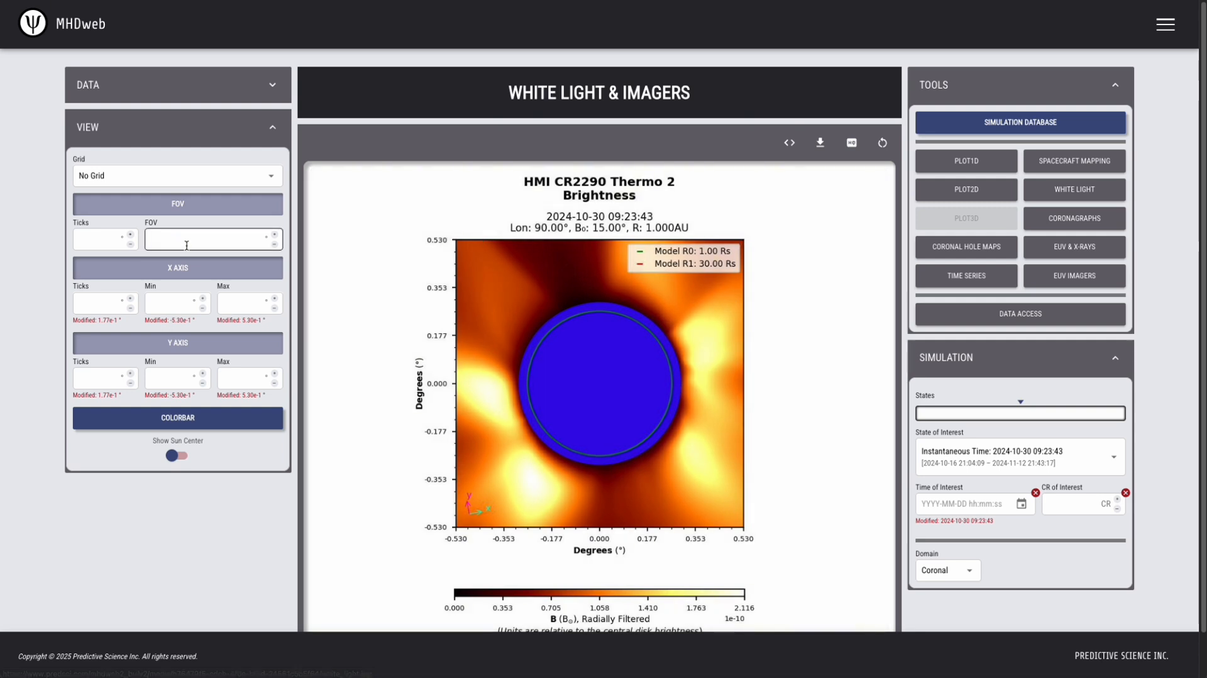
Try a field of view of 0.53° and clear the value again.
{"action": "left_click", "coordinate": [186, 241]}
{"action": "type", "text": ".53"}
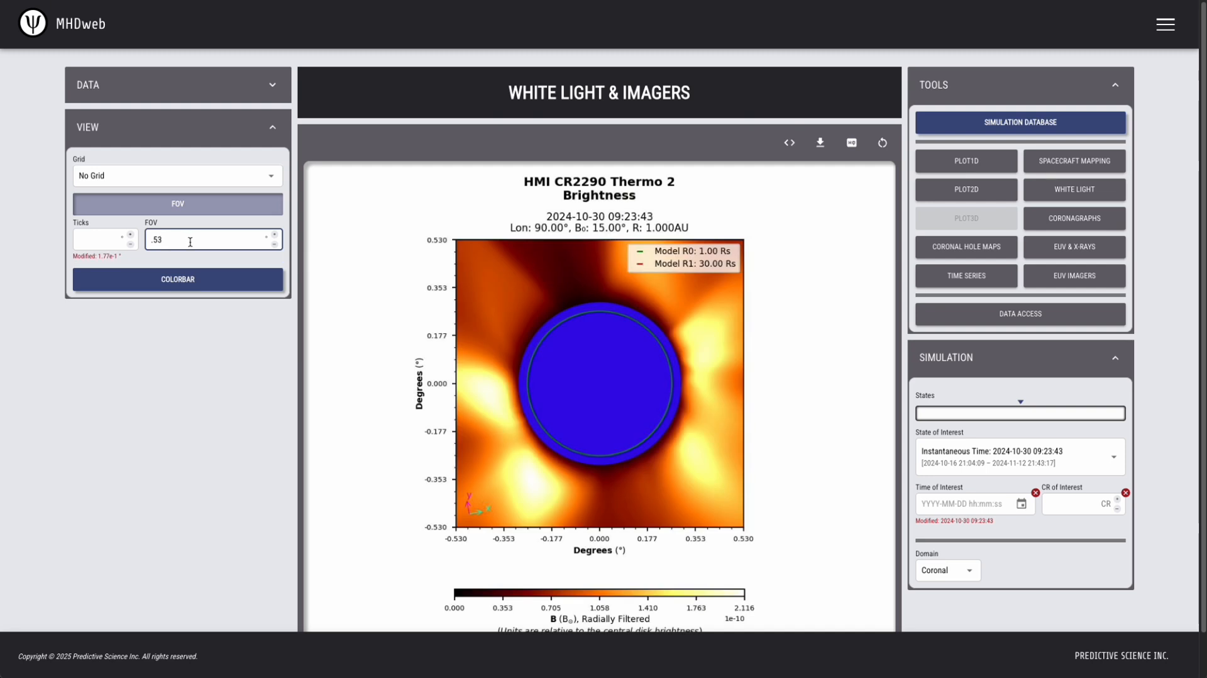
{"action": "key", "text": "BackSpace"}
{"action": "key", "text": "BackSpace"}
{"action": "key", "text": "BackSpace"}
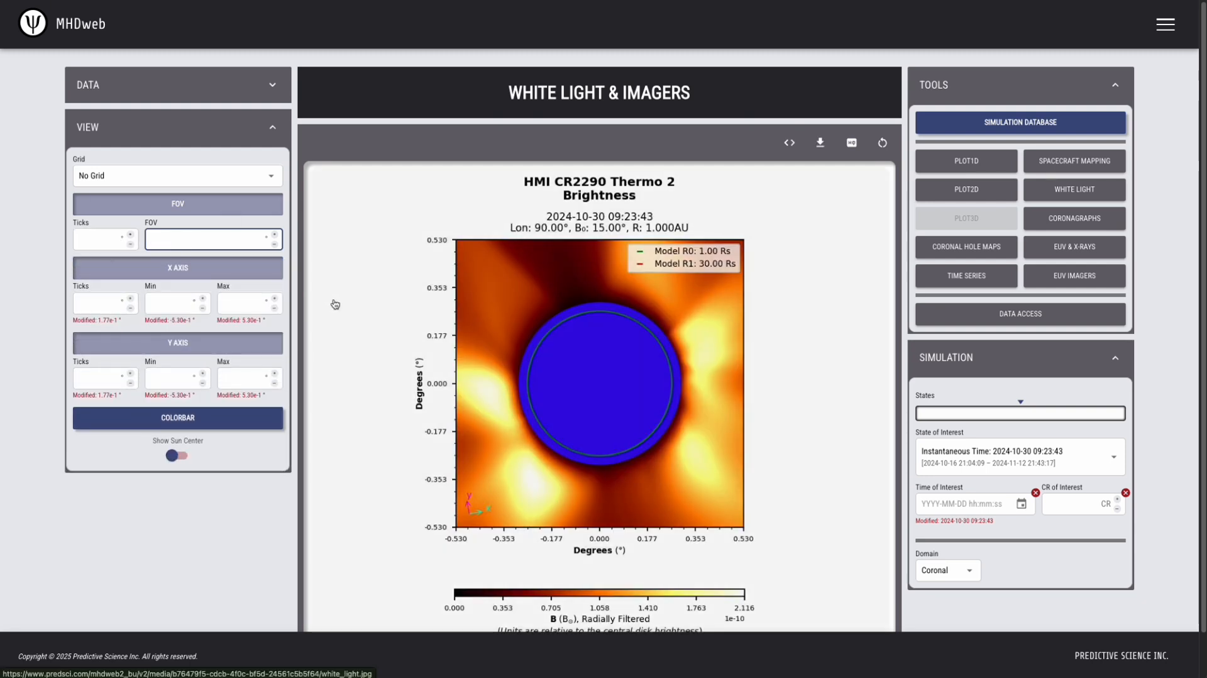
Set the X axis range from -1 to 1, and change its minimum to 0.33.
{"action": "left_click", "coordinate": [168, 304]}
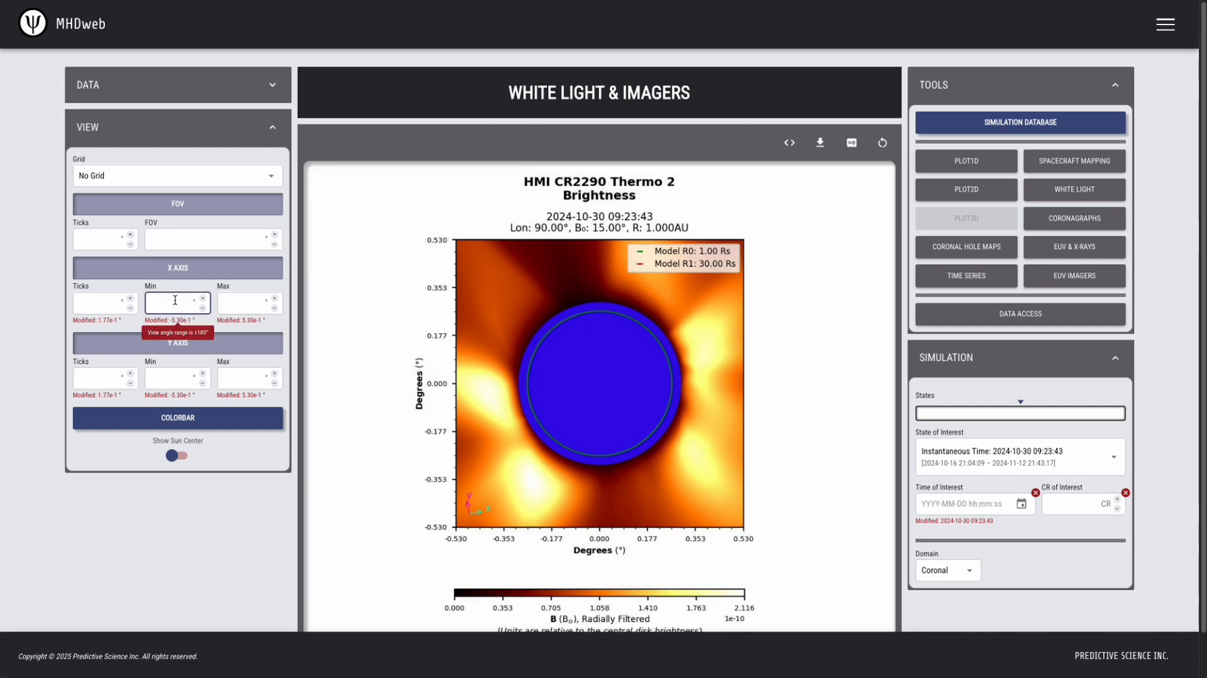
{"action": "type", "text": "-1"}
{"action": "key", "text": "Tab"}
{"action": "type", "text": "1"}
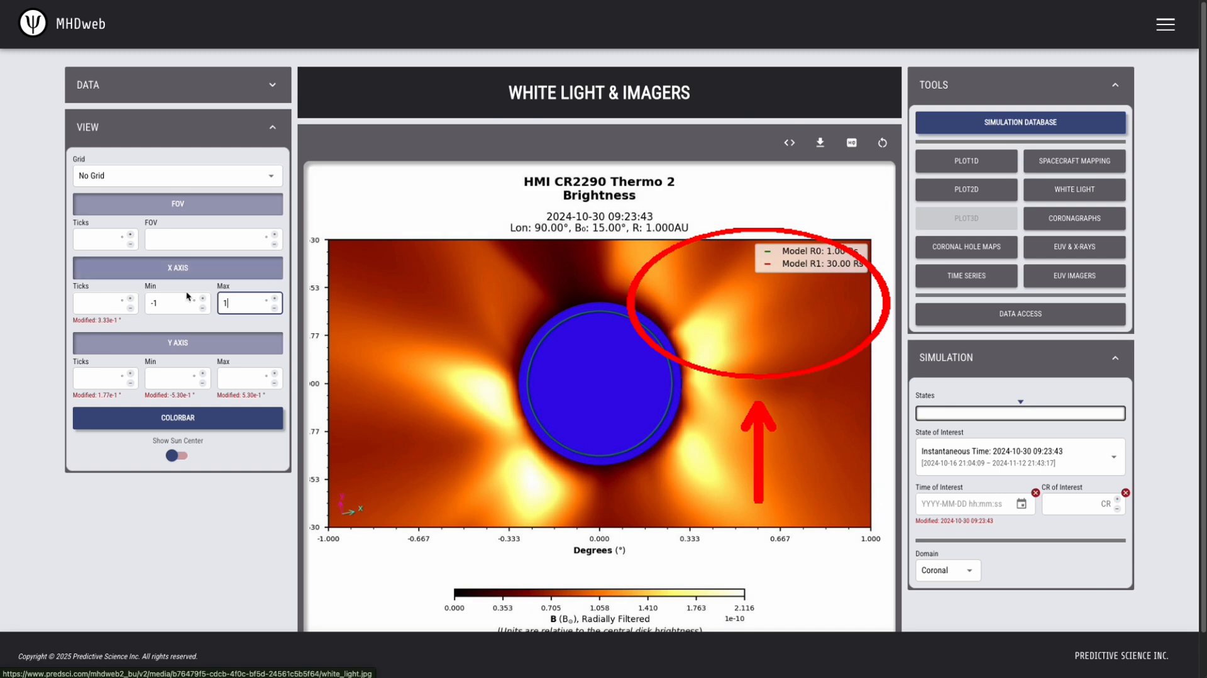
{"action": "left_click_drag", "start_coordinate": [169, 300], "coordinate": [147, 301]}
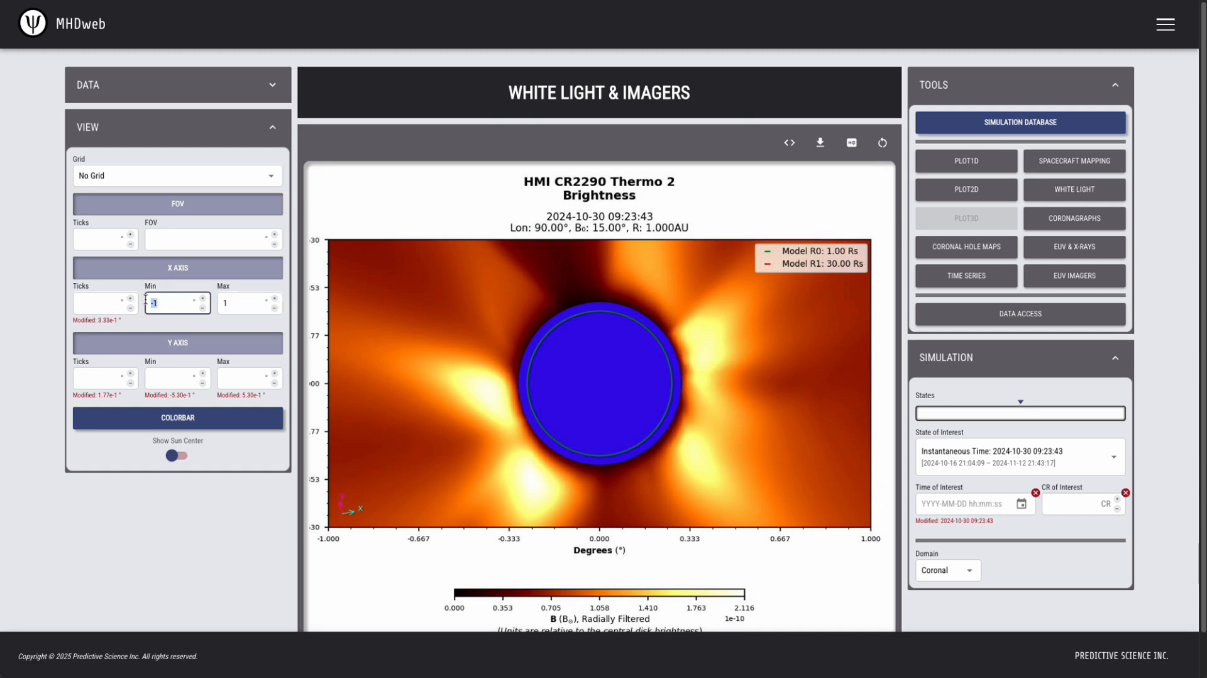
{"action": "type", "text": ".33"}
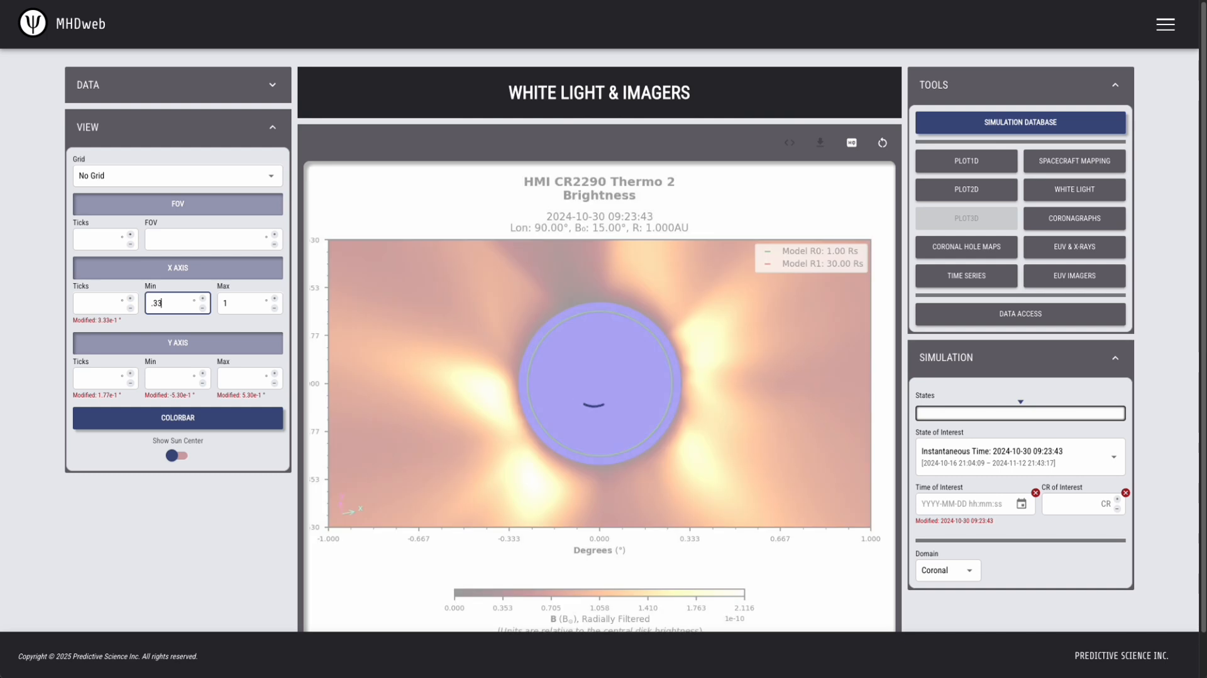
Set the Y axis range from 0 to 1 and turn on the Sun center display.
{"action": "left_click", "coordinate": [162, 378]}
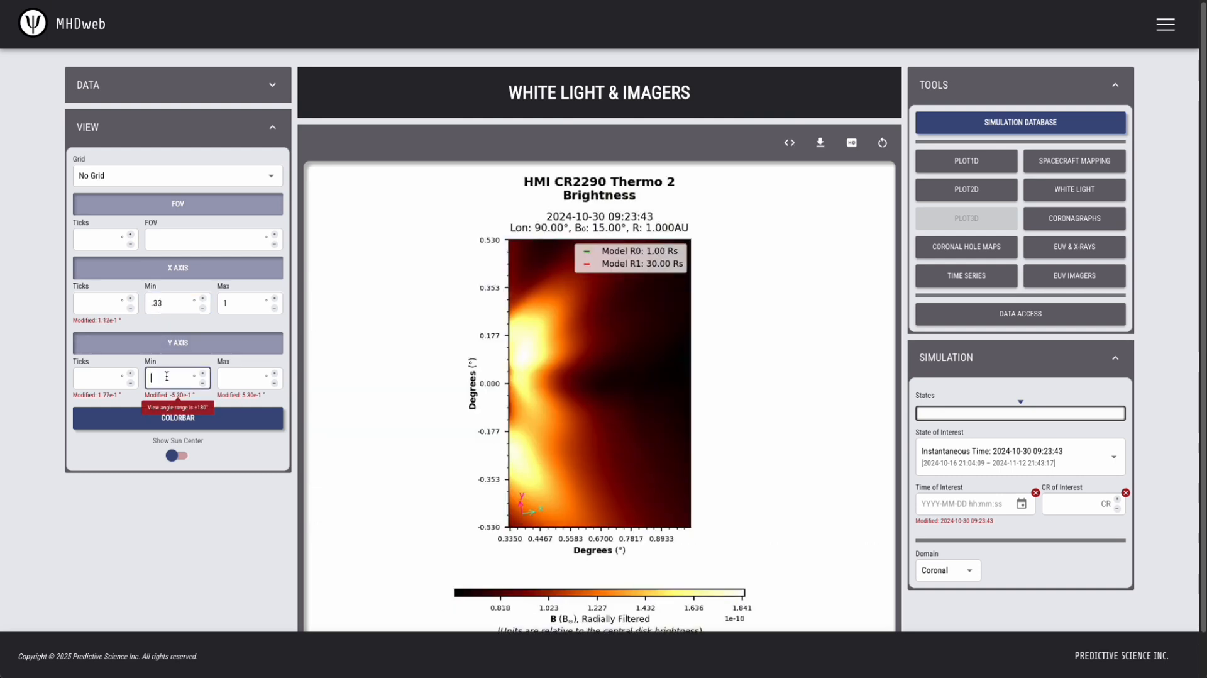
{"action": "type", "text": "0"}
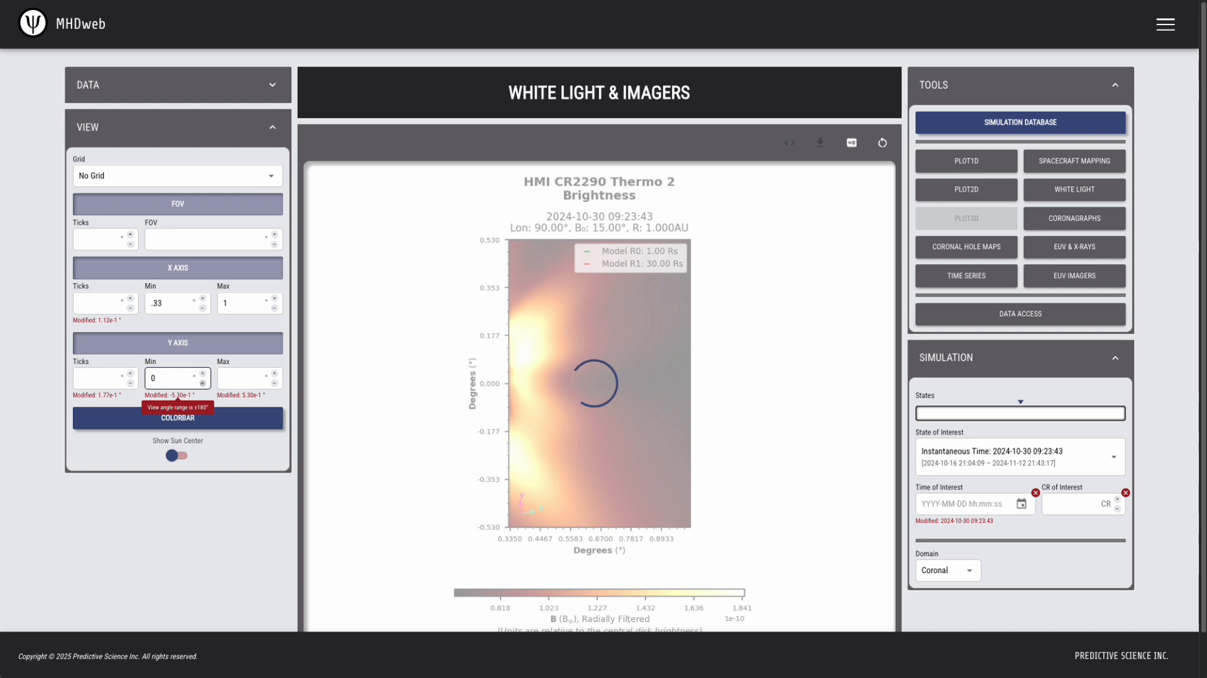
{"action": "key", "text": "Tab"}
{"action": "type", "text": "1"}
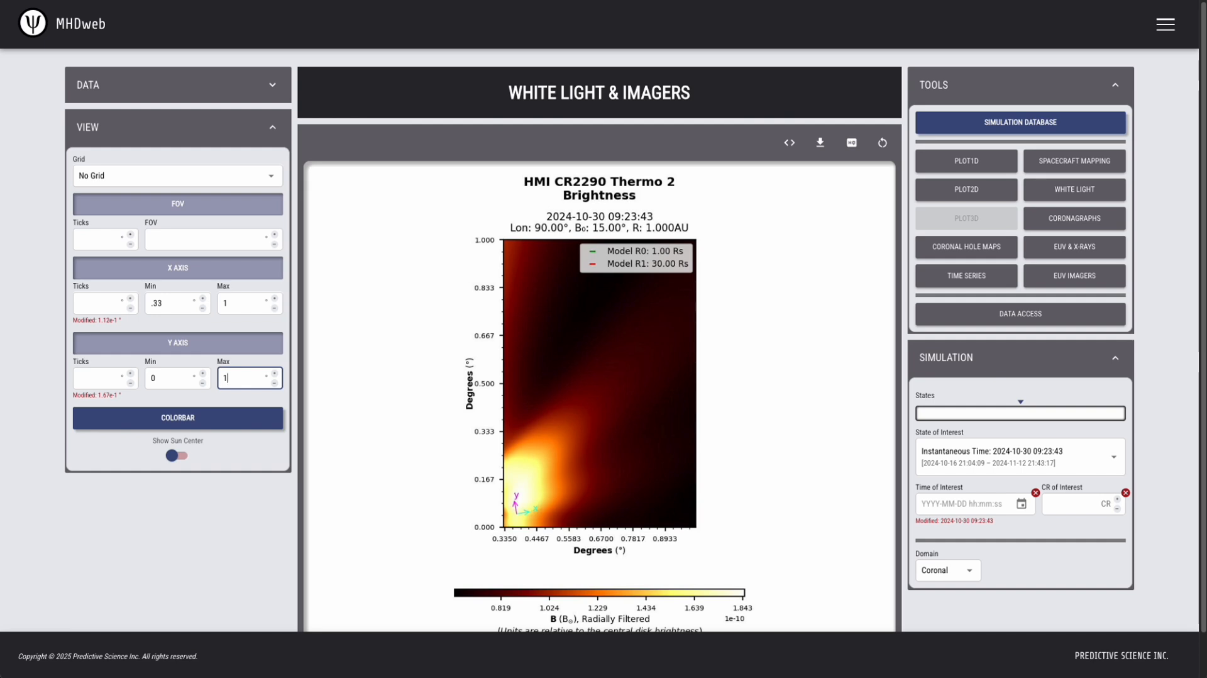
{"action": "left_click", "coordinate": [182, 457]}
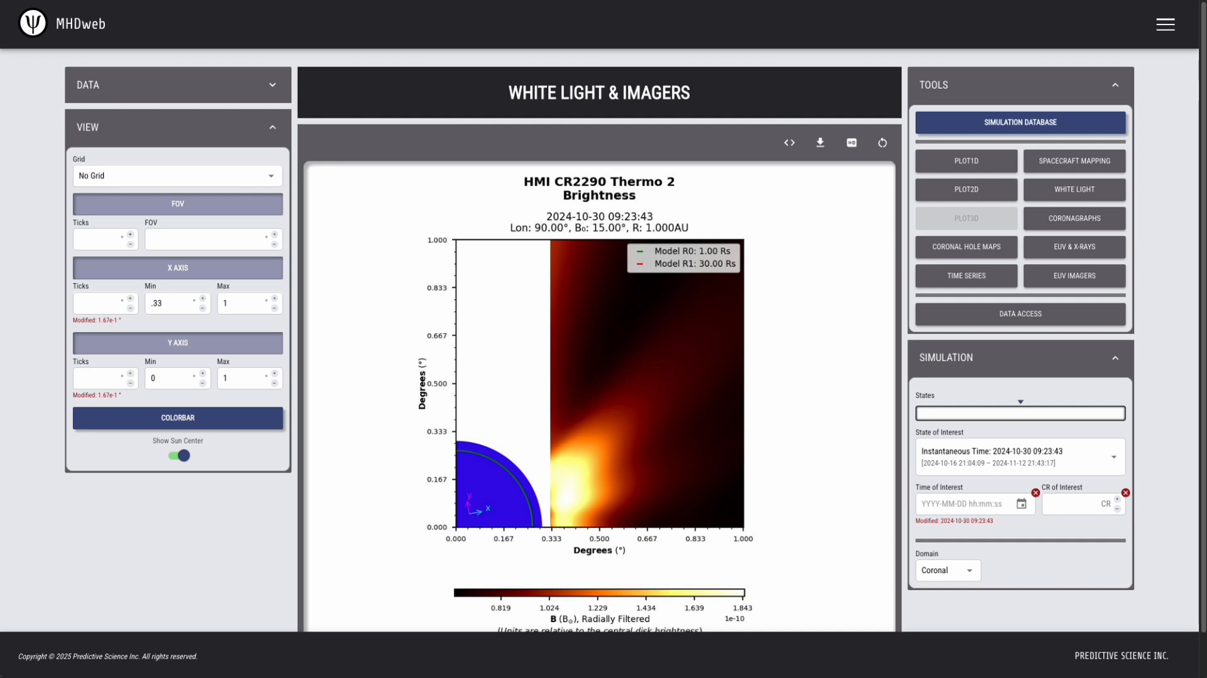
Try fields of view of 1° and 90°.
{"action": "left_click", "coordinate": [174, 242]}
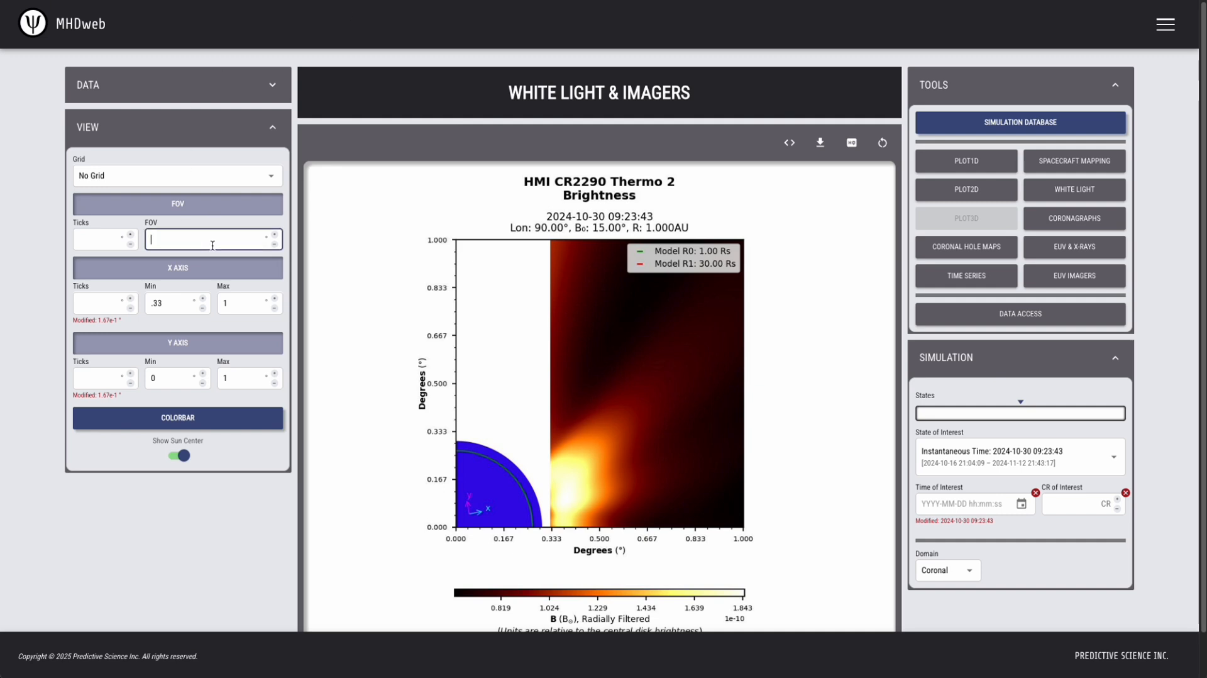
{"action": "type", "text": "1"}
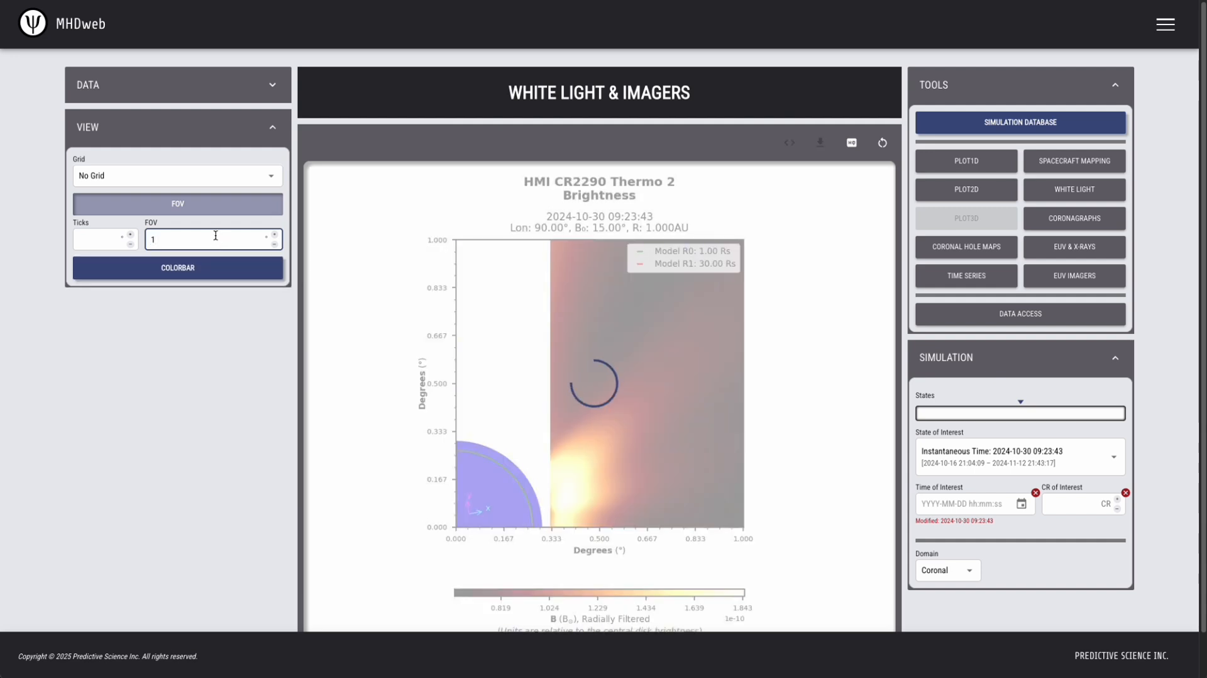
{"action": "left_click_drag", "start_coordinate": [163, 241], "coordinate": [139, 244]}
{"action": "type", "text": "90"}
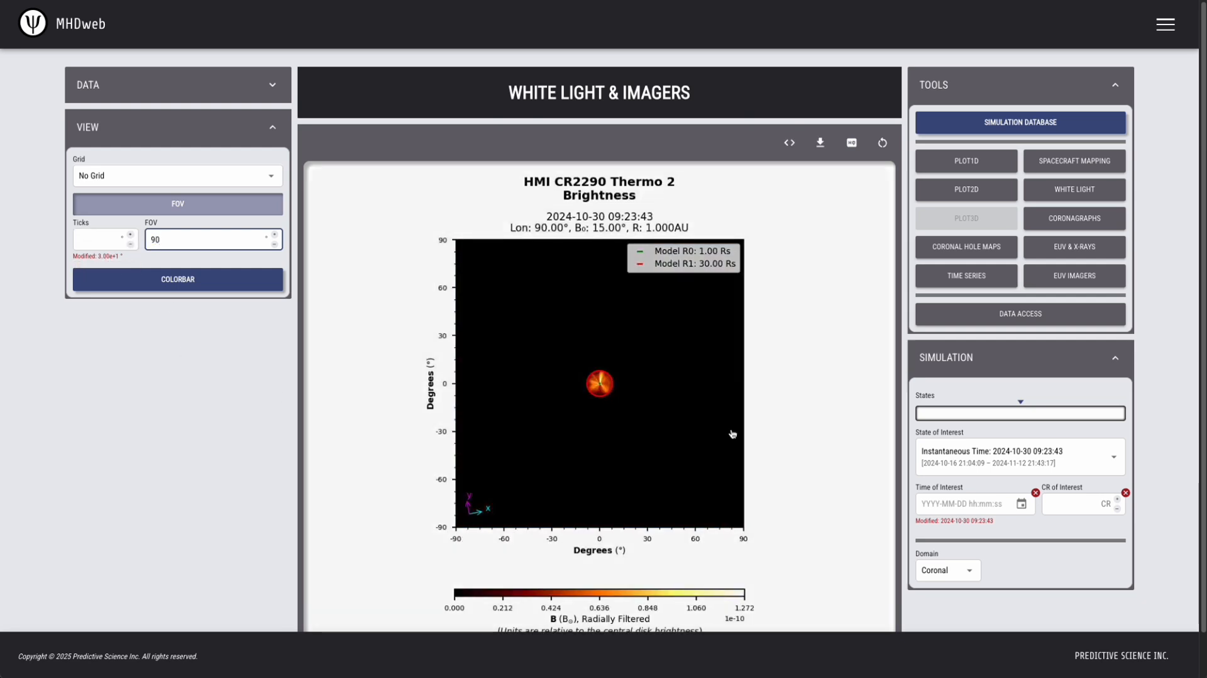
Switch the simulation domain to Heliospheric and set the field of view to 180°.
{"action": "left_click", "coordinate": [962, 570]}
{"action": "left_click", "coordinate": [953, 619]}
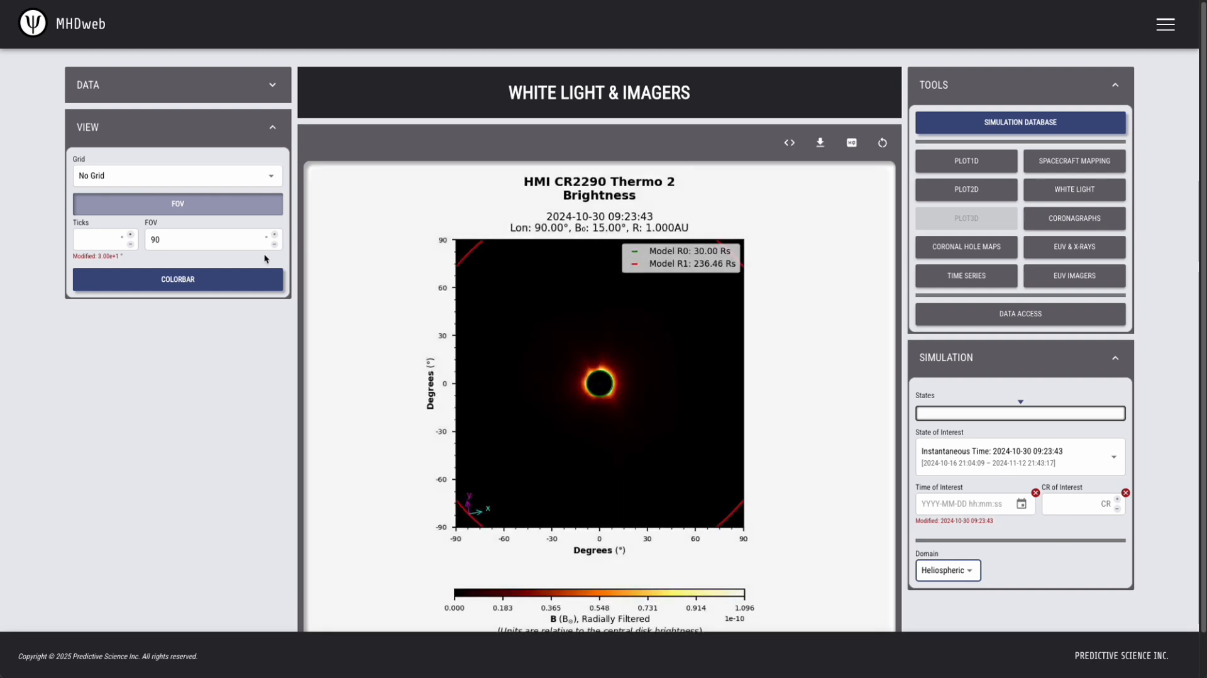
{"action": "left_click_drag", "start_coordinate": [177, 239], "coordinate": [144, 237]}
{"action": "type", "text": "180"}
{"action": "key", "text": "Return"}
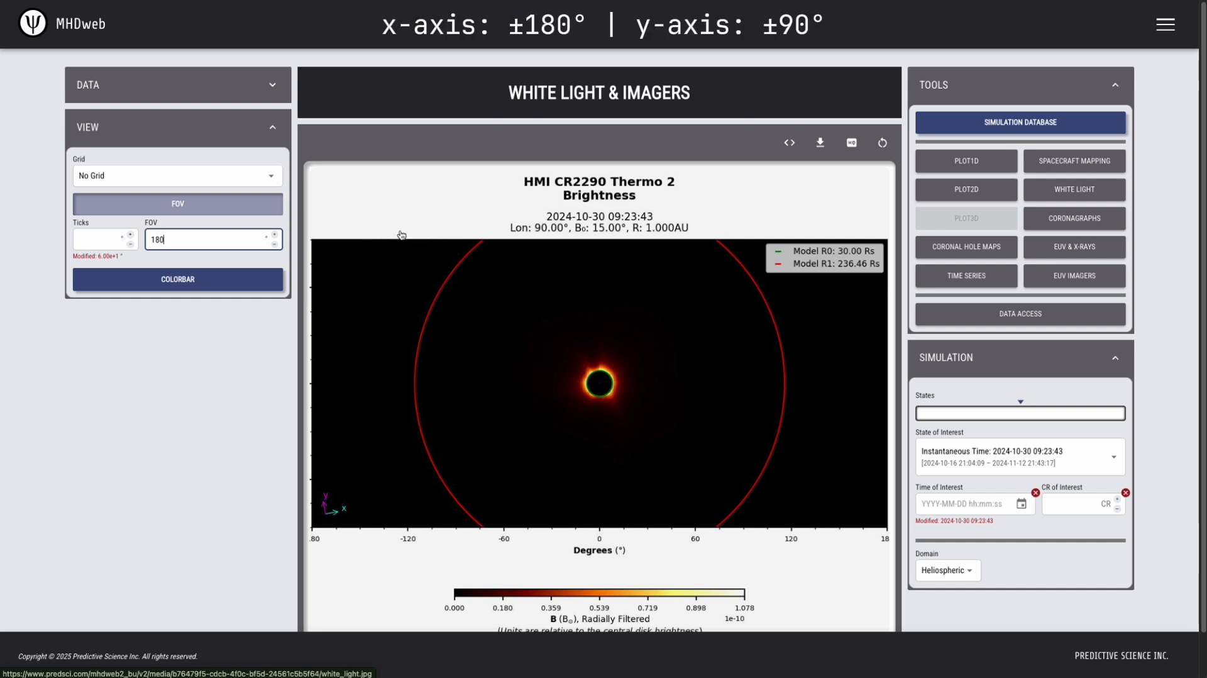
Try the MHD vignette, set the vignette to None and turn on the log scale.
{"action": "left_click", "coordinate": [161, 93]}
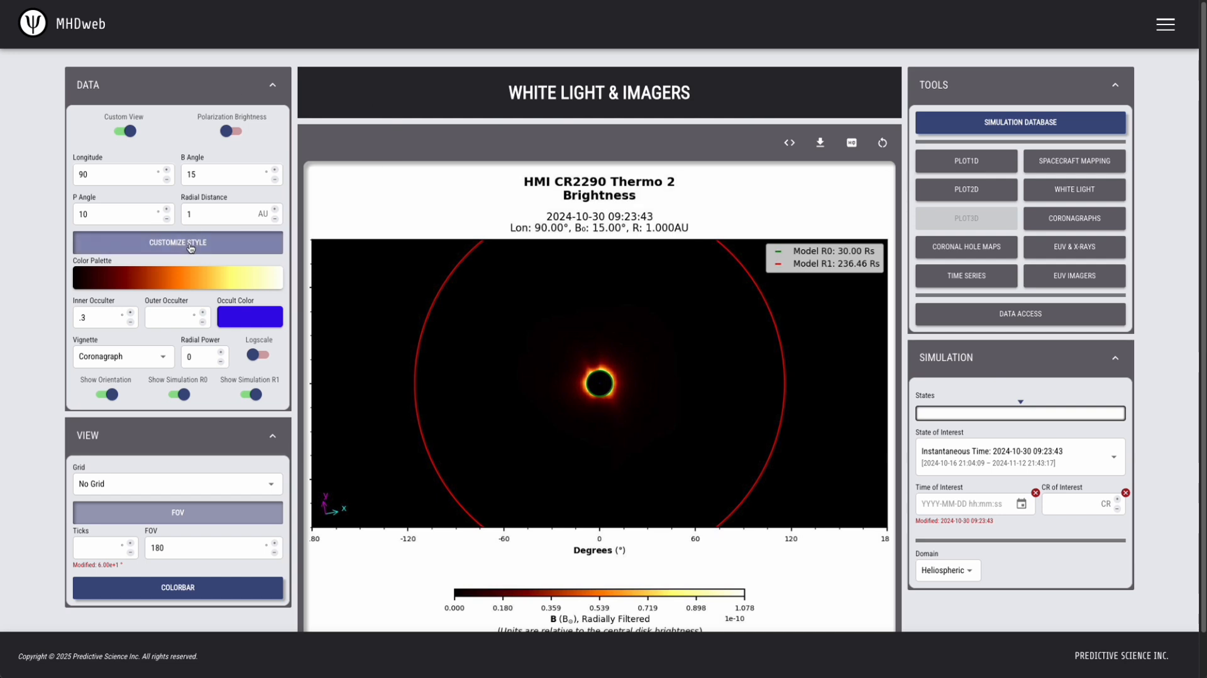
{"action": "left_click", "coordinate": [154, 357]}
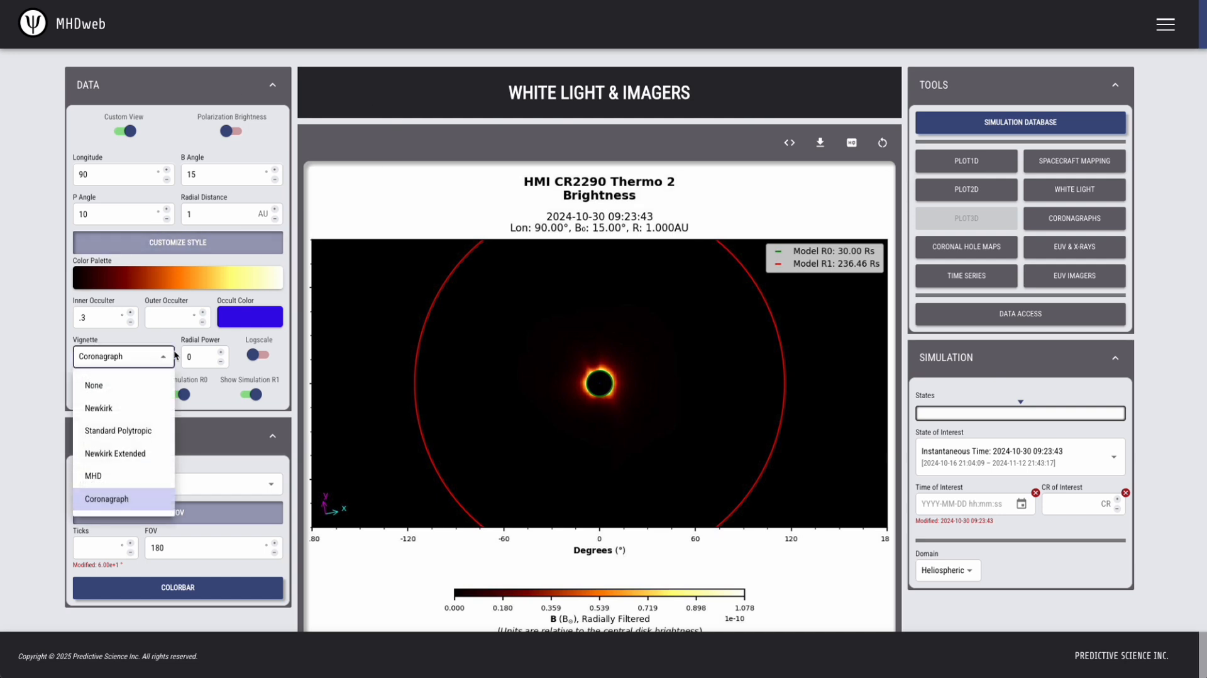
{"action": "left_click", "coordinate": [120, 476]}
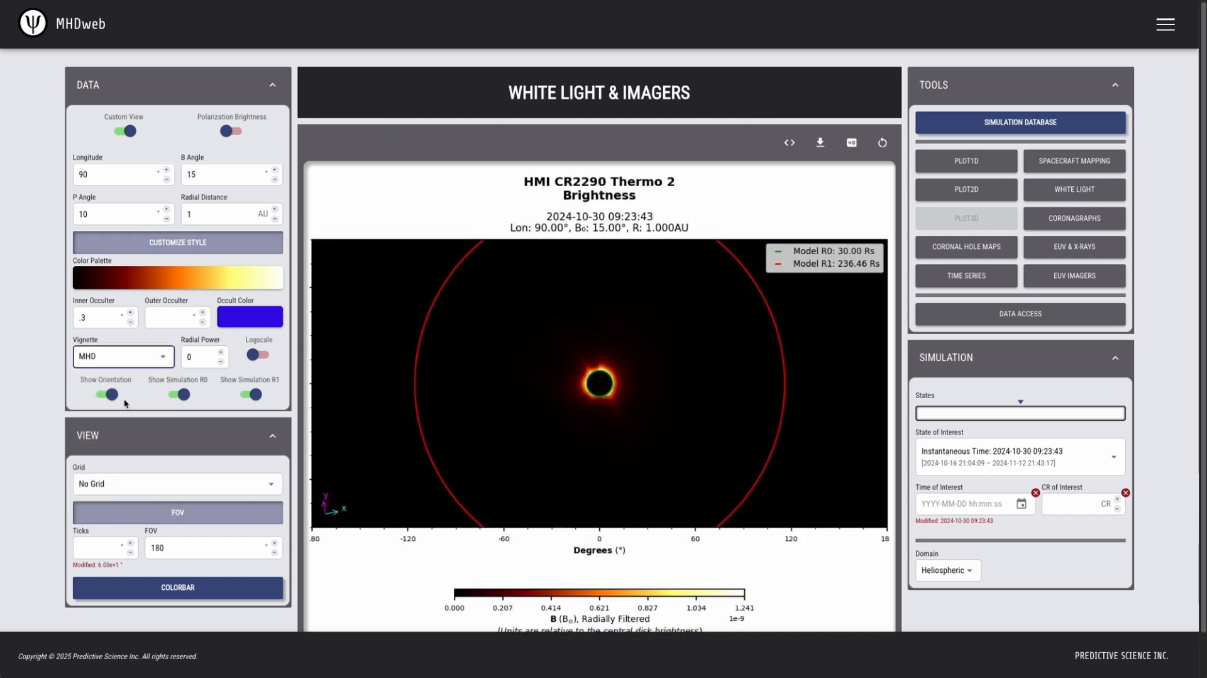
{"action": "left_click", "coordinate": [147, 357]}
{"action": "left_click", "coordinate": [114, 383]}
{"action": "left_click", "coordinate": [258, 356]}
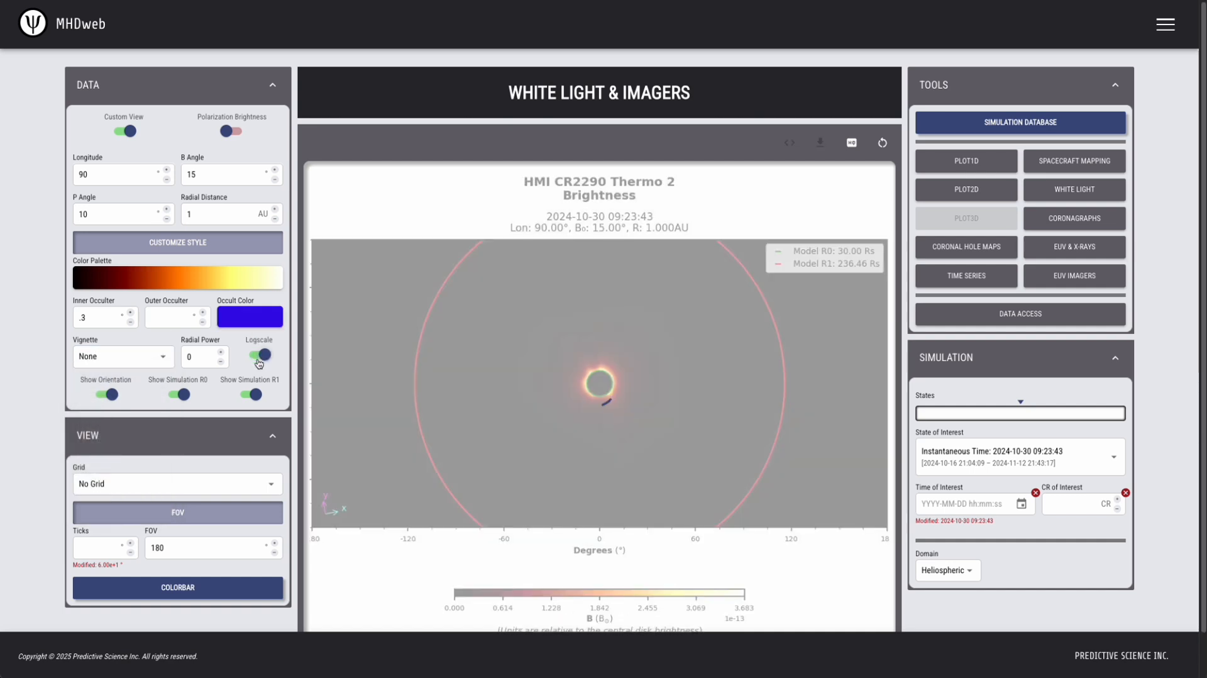